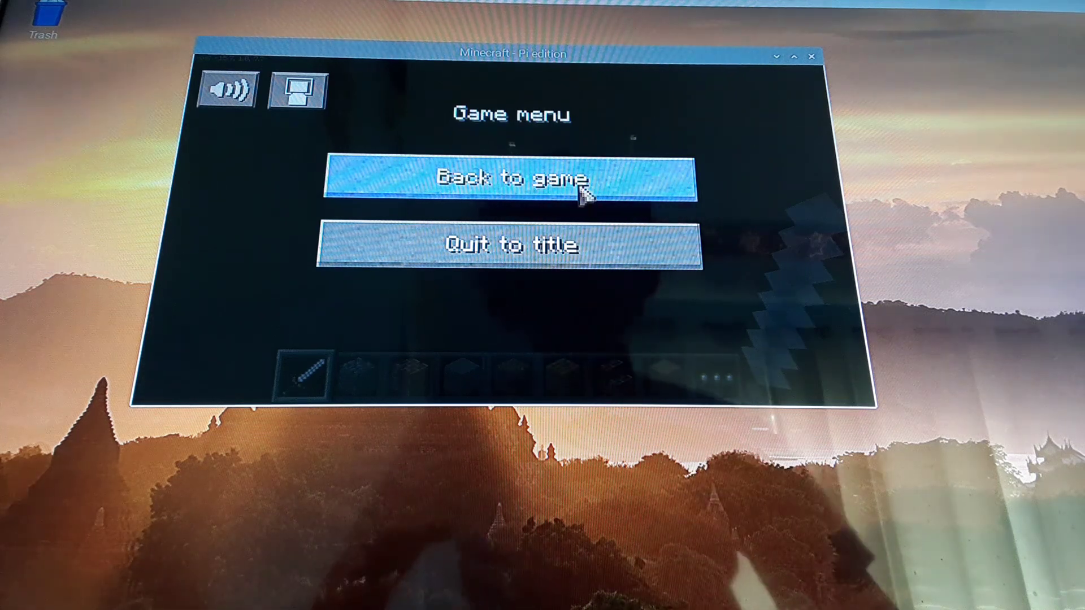
Choose 'Back to game' in the Game menu to return to the grassy world
{"action": "left_click", "coordinate": [583, 193]}
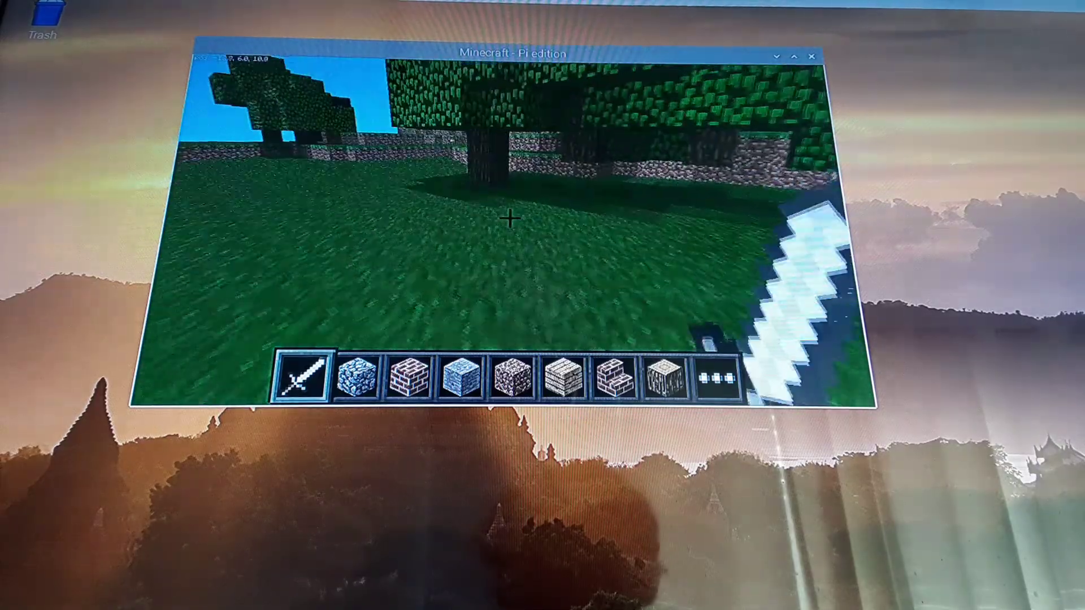
Walk onto the entrance trapdoor, open it and drop into the bunker
{"action": "key", "text": "w"}
{"action": "key", "text": "w"}
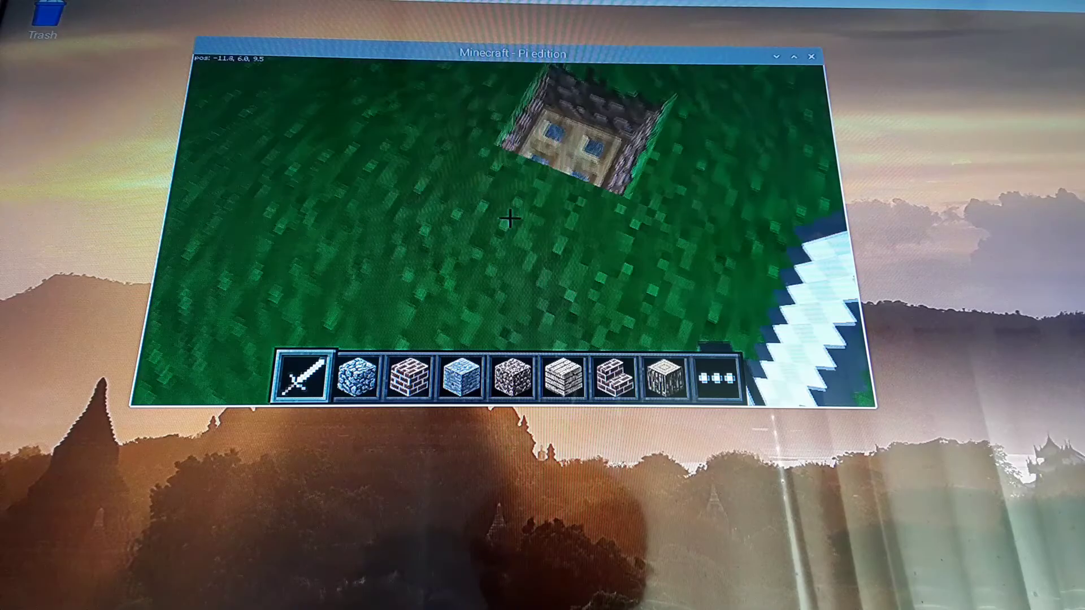
{"action": "key", "text": "w"}
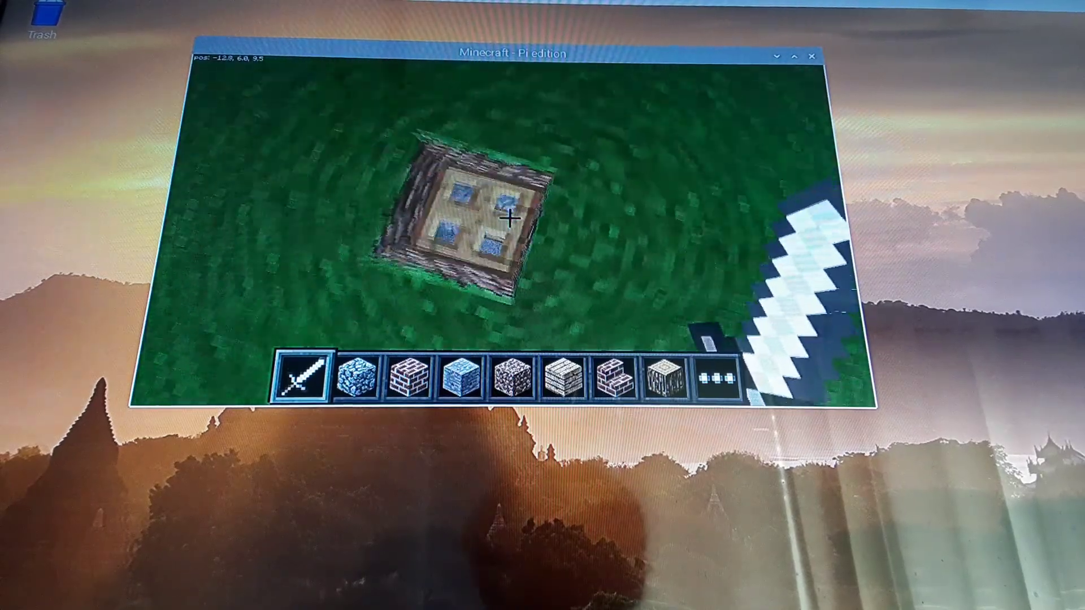
{"action": "right_click", "coordinate": [510, 220]}
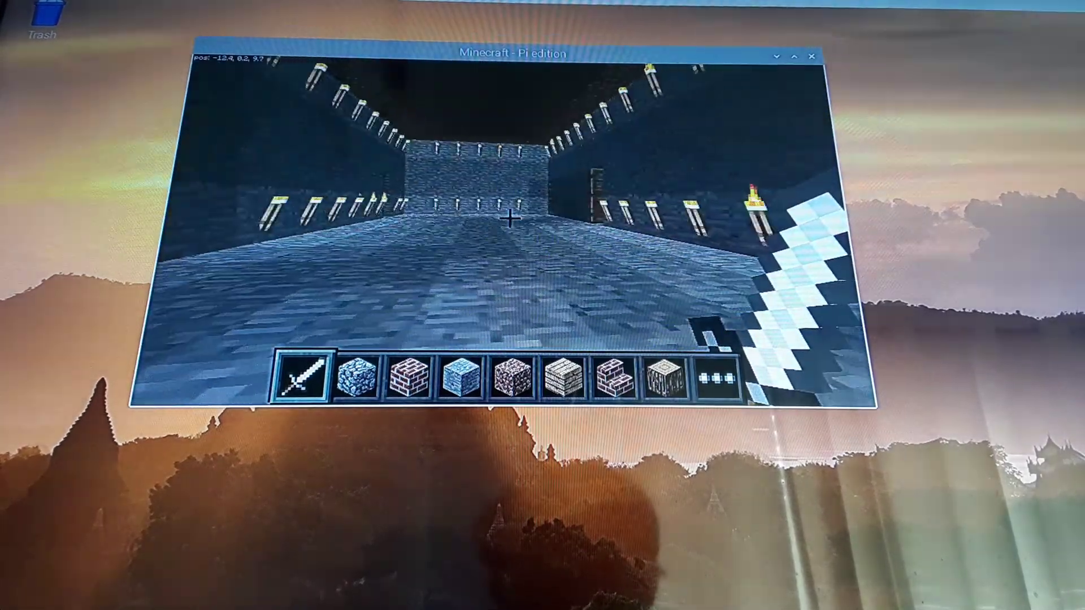
Cross the torch-lit bookshelf room toward the floor trapdoor
{"action": "key", "text": "w"}
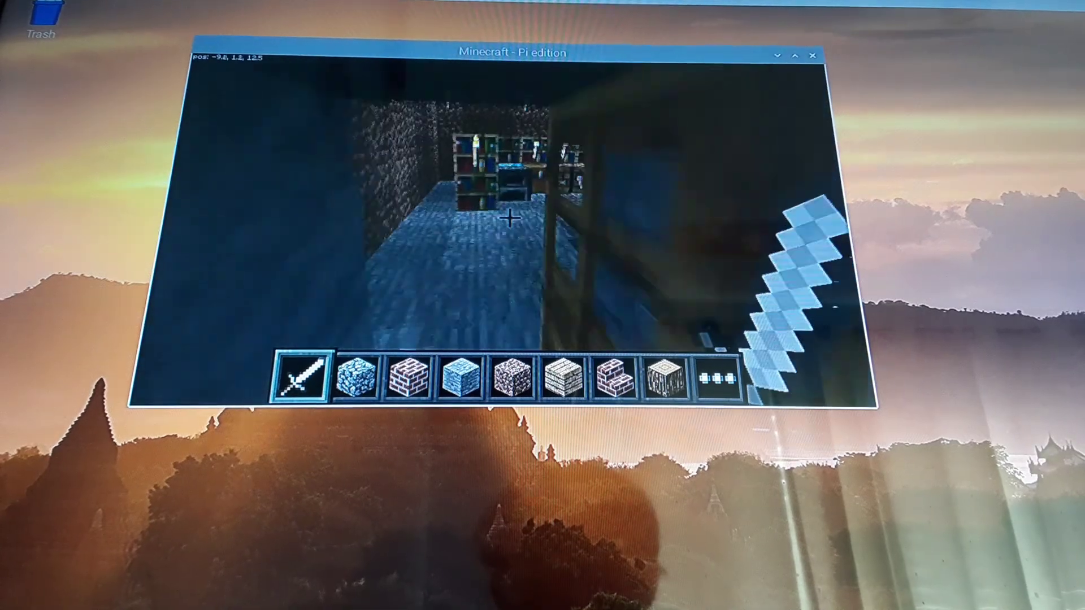
{"action": "key", "text": "w"}
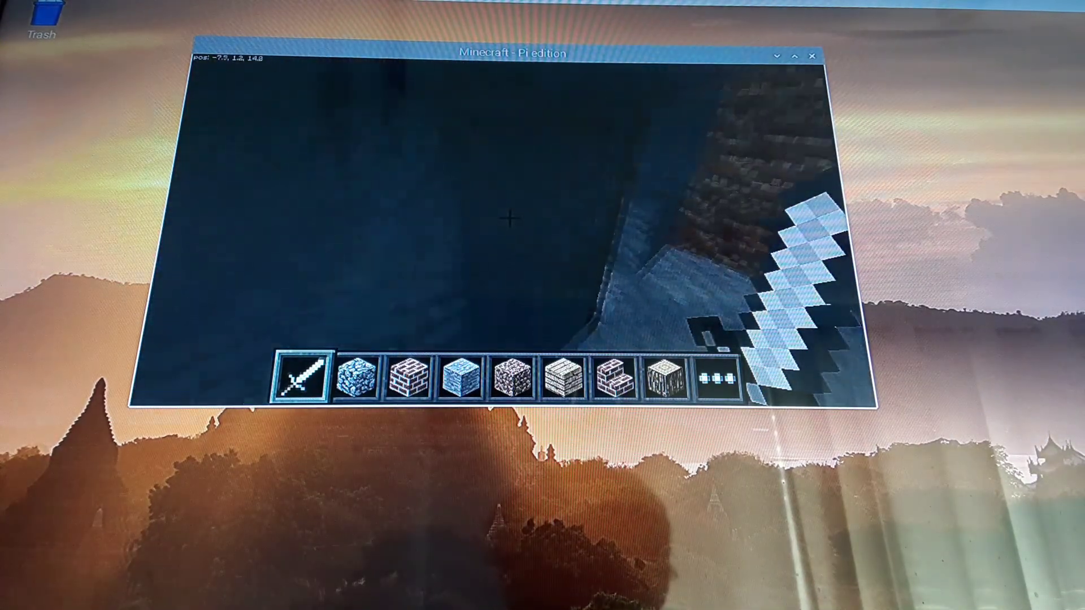
{"action": "key", "text": "w"}
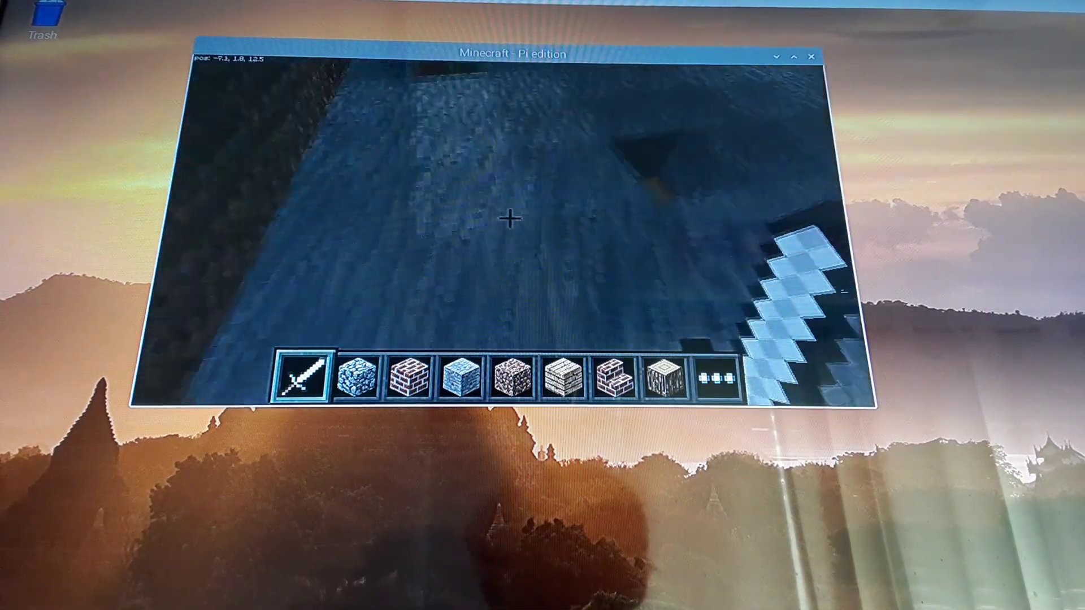
{"action": "key", "text": "w"}
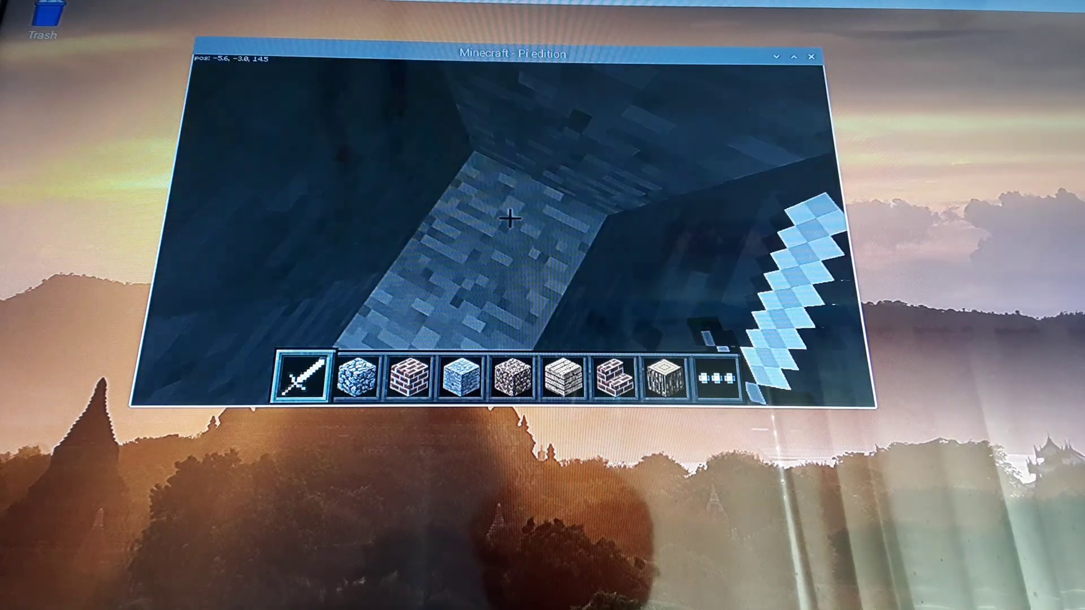
{"action": "left_click_drag", "start_coordinate": [509, 219], "coordinate": [509, 219]}
Follow the dark lower tunnel to the trapdoor in the stone floor
{"action": "key", "text": "w"}
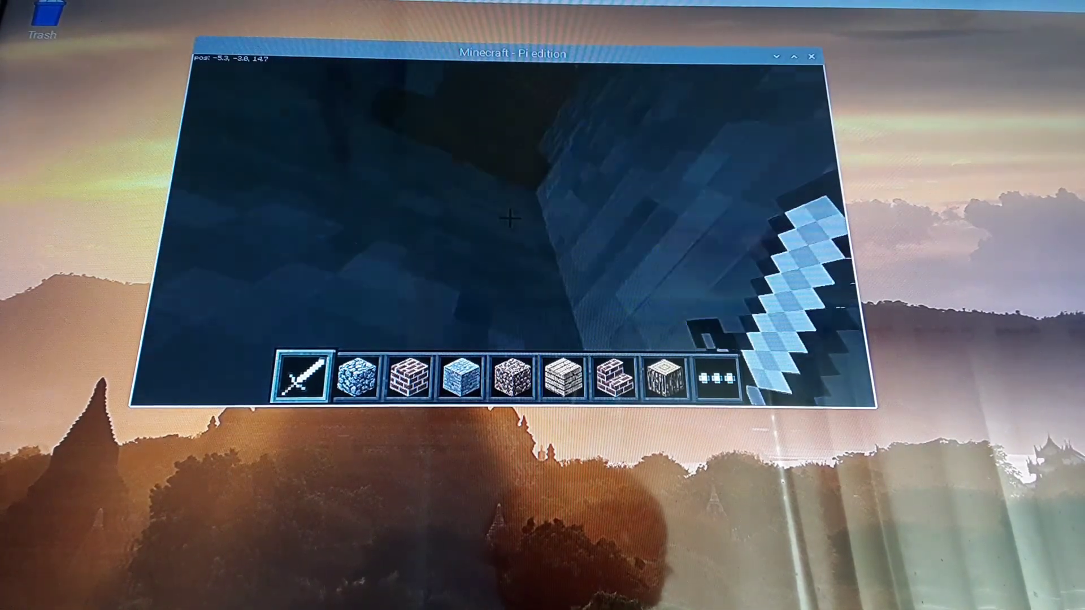
{"action": "key", "text": "w"}
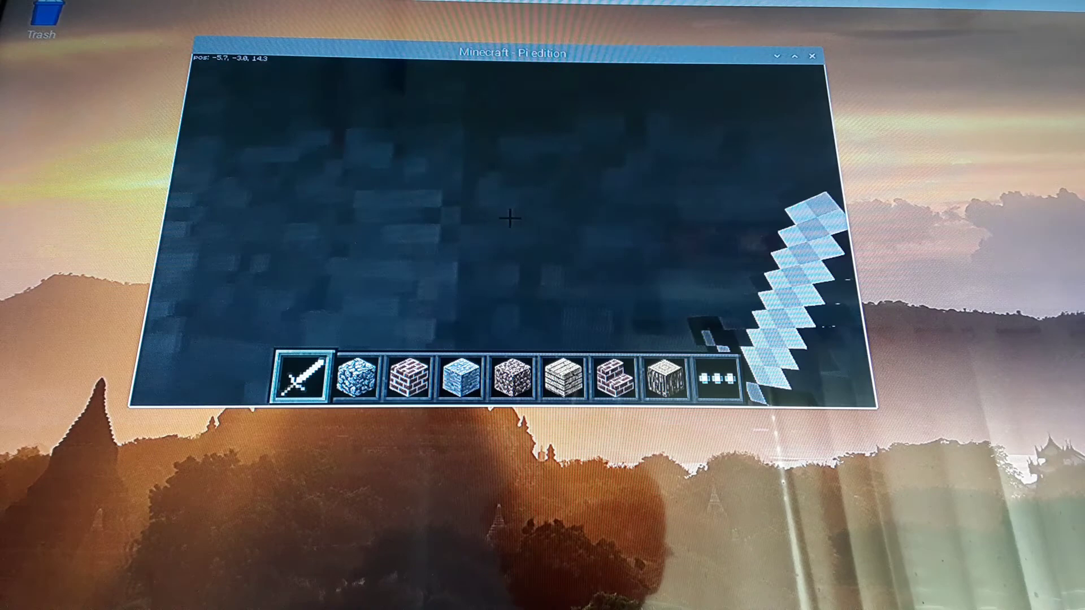
{"action": "key", "text": "w"}
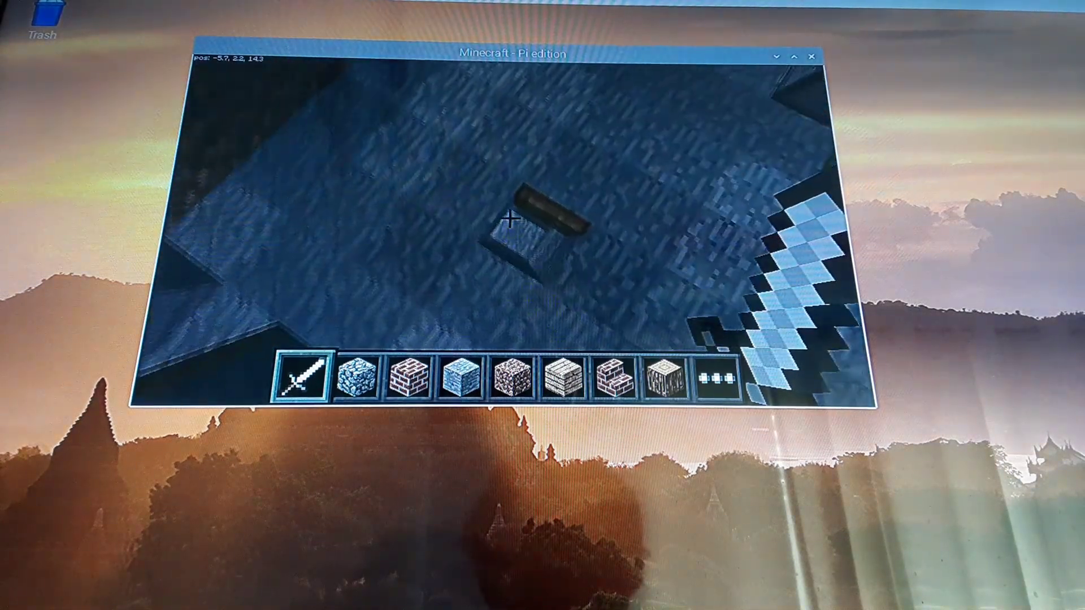
{"action": "key", "text": "w"}
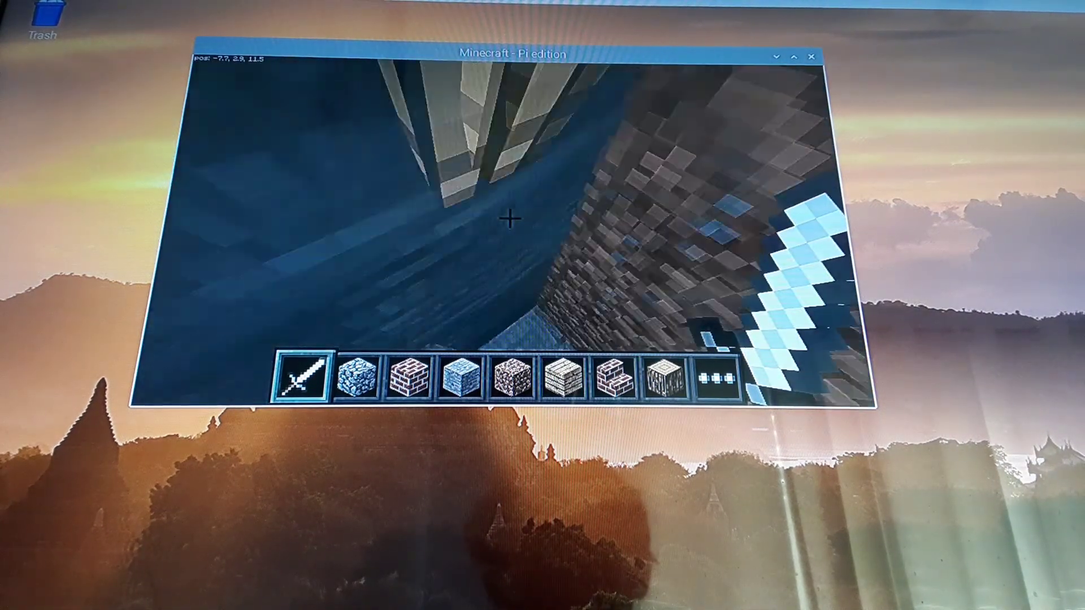
{"action": "key", "text": "w"}
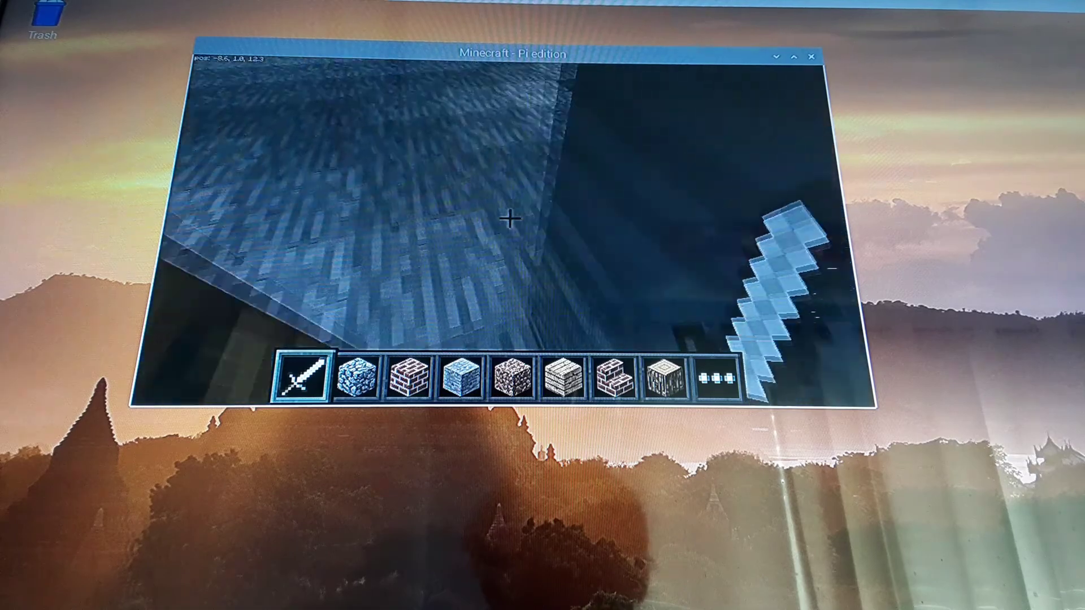
{"action": "key", "text": "w"}
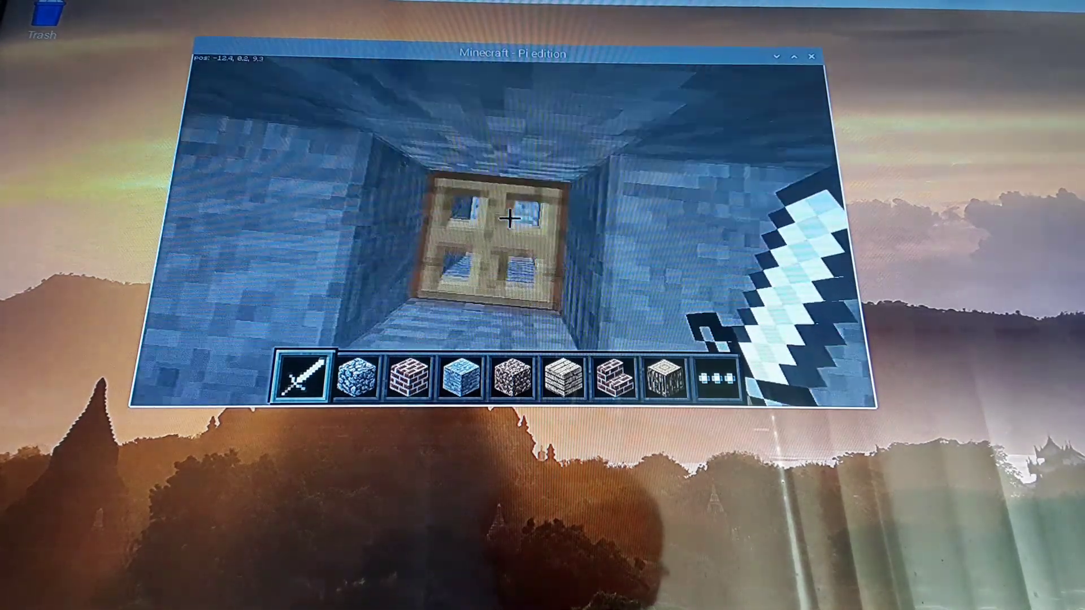
Drop into the lower room, inspect the drop shaft, and walk into the next torch-lit room
{"action": "key", "text": "w"}
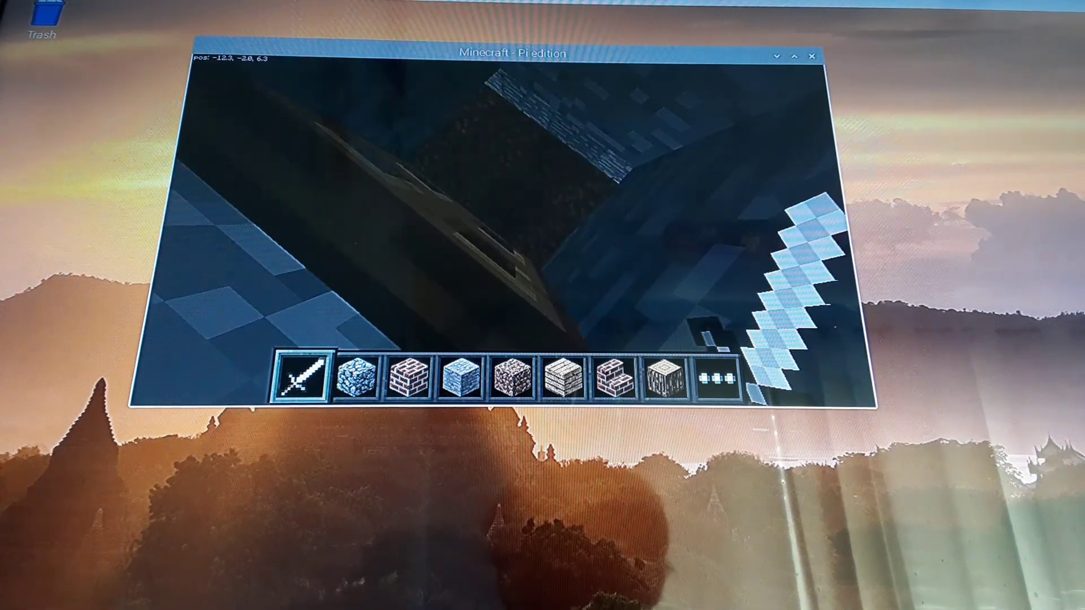
{"action": "key", "text": "w"}
{"action": "key", "text": "w"}
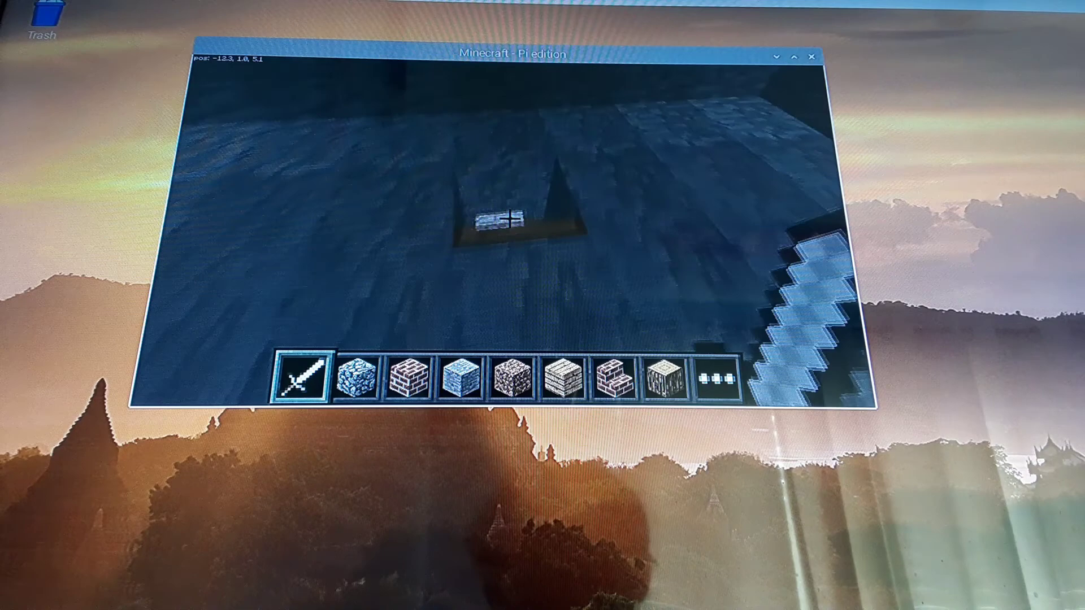
{"action": "key", "text": "w"}
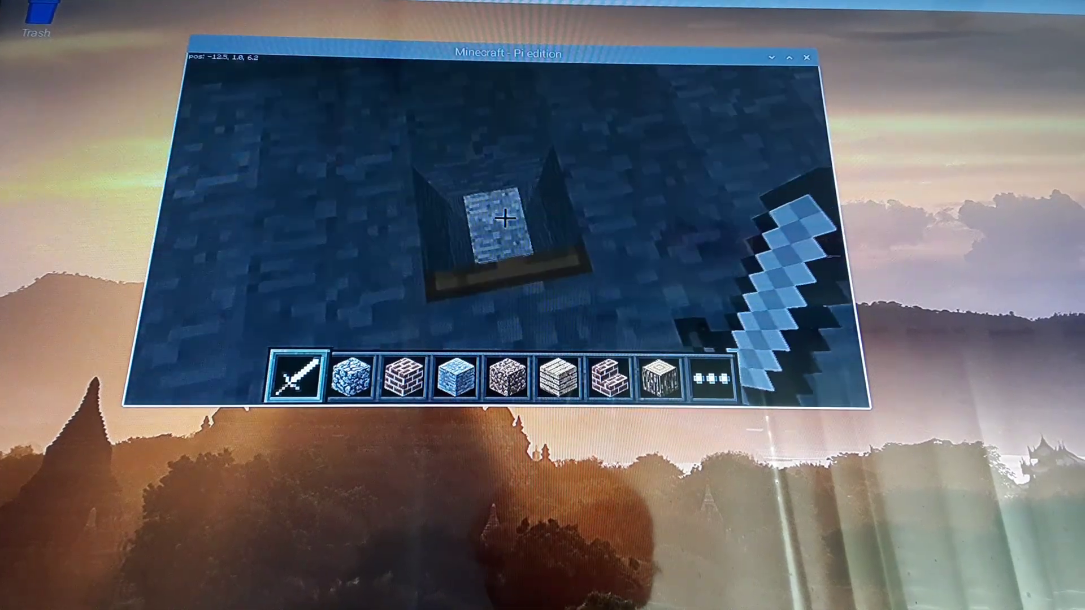
{"action": "key", "text": "w"}
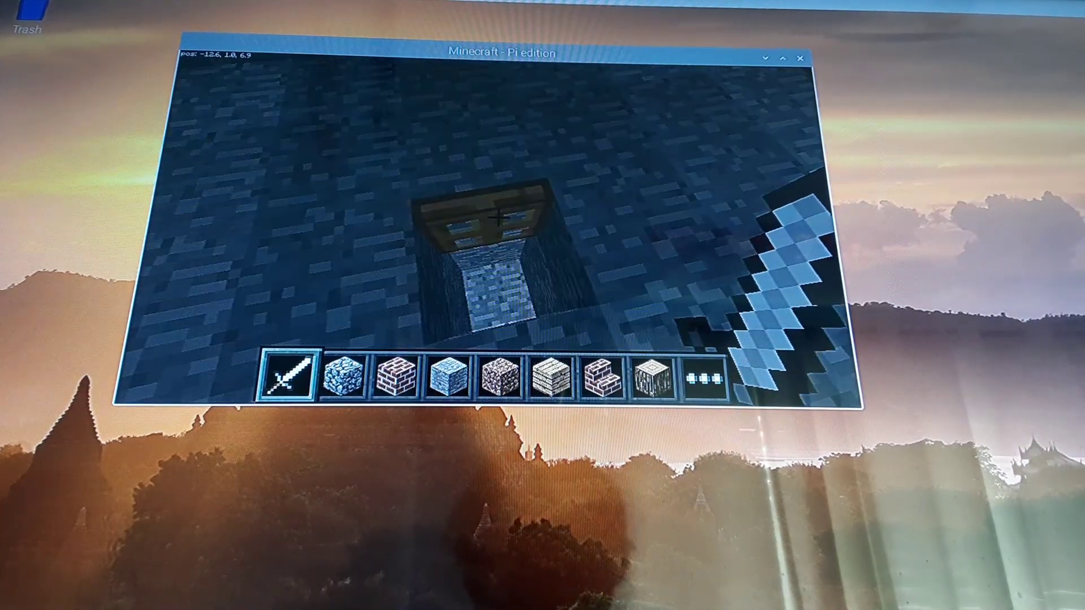
{"action": "key", "text": "w"}
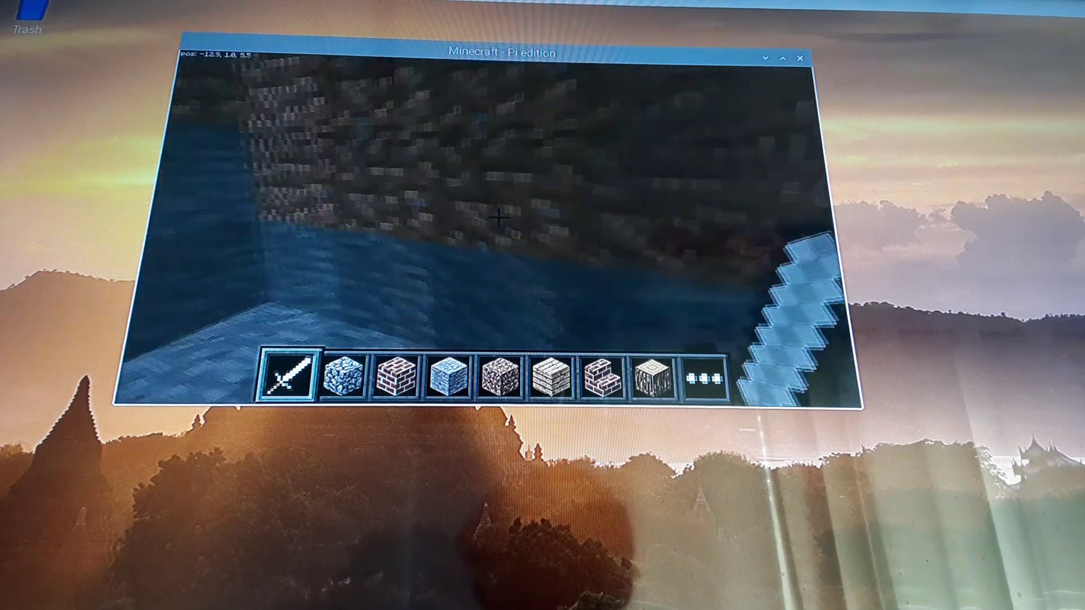
{"action": "key", "text": "w"}
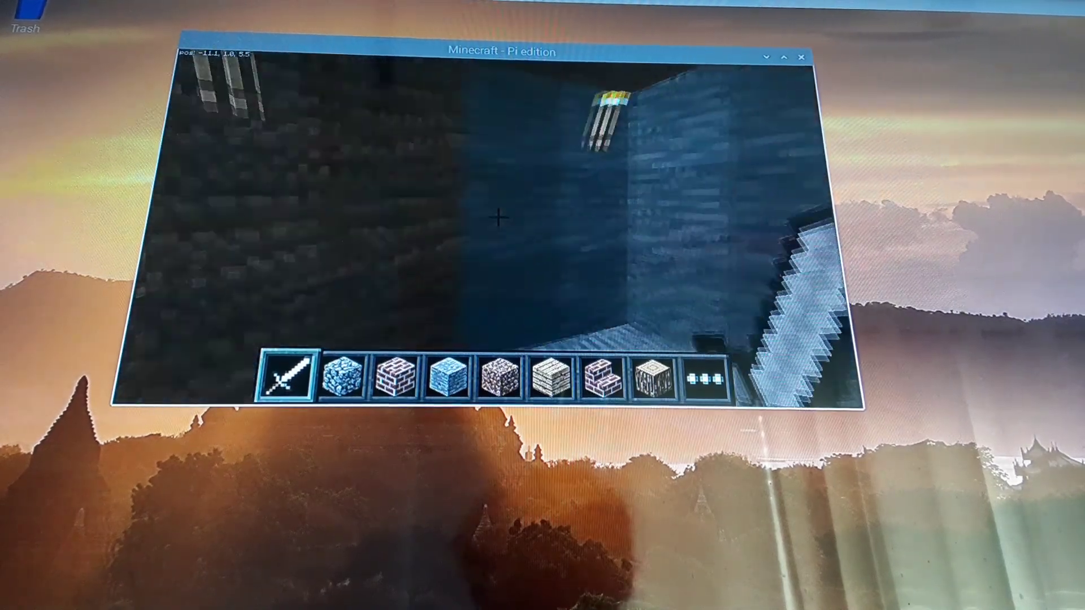
{"action": "left_click_drag", "start_coordinate": [499, 218], "coordinate": [498, 220]}
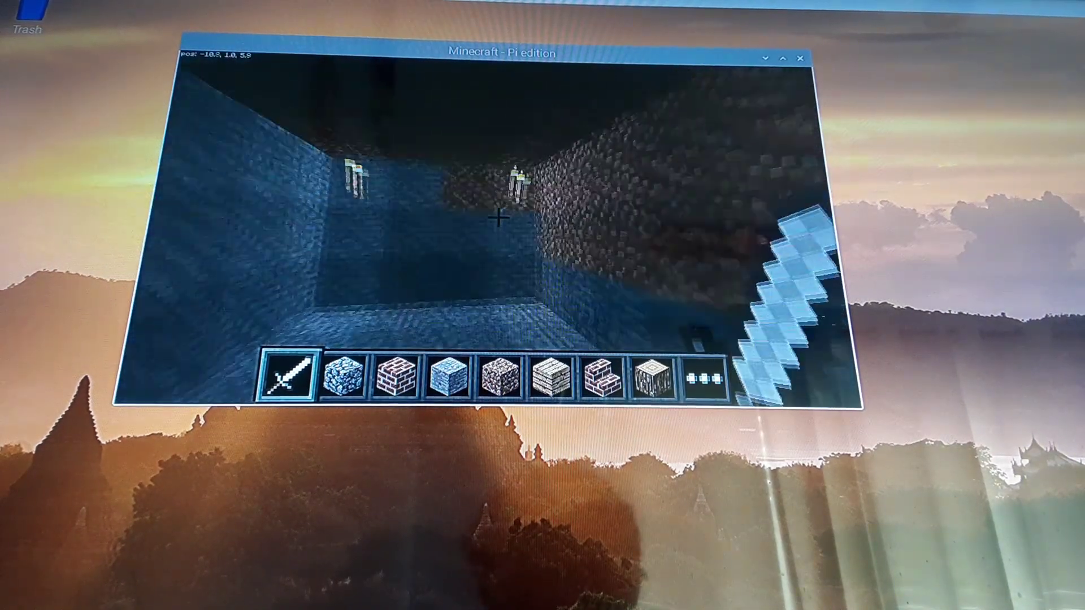
Break the torch on the chamber wall and look down at the stone floor
{"action": "key", "text": "w"}
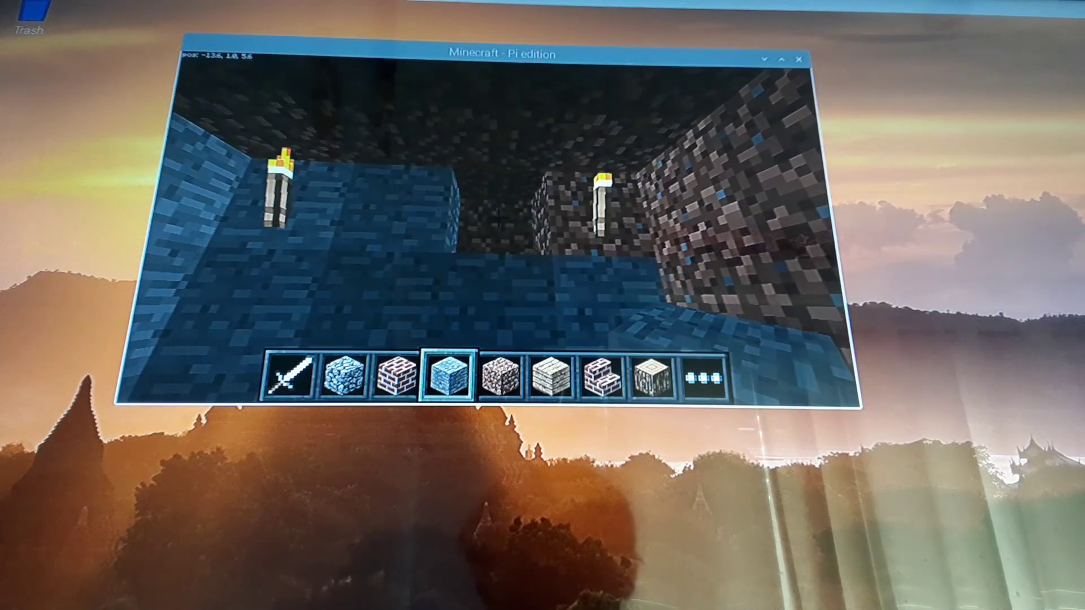
{"action": "left_click", "coordinate": [499, 219]}
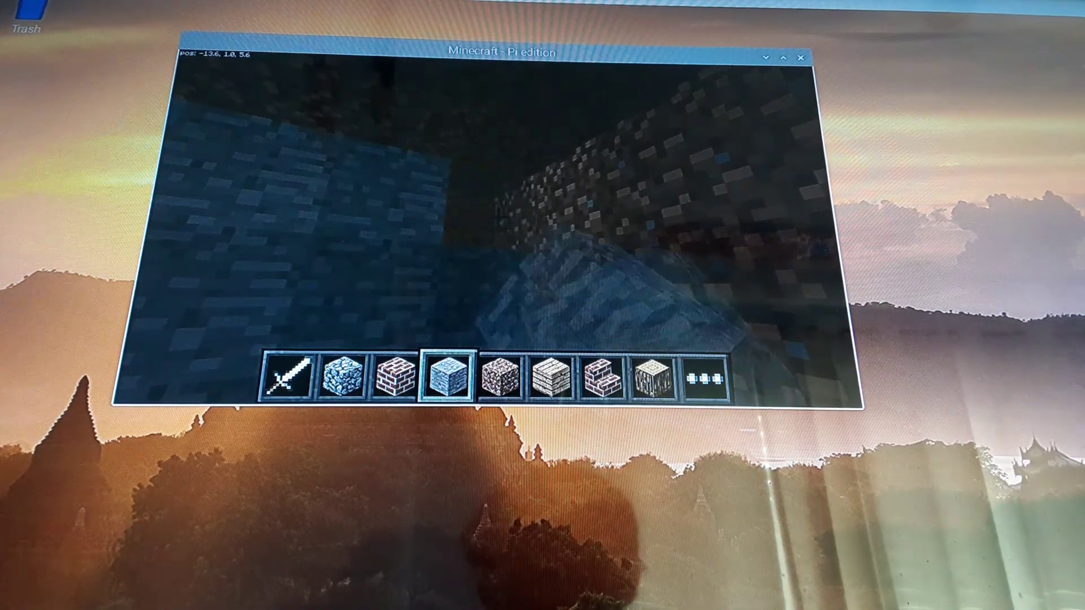
{"action": "left_click_drag", "start_coordinate": [499, 218], "coordinate": [499, 219]}
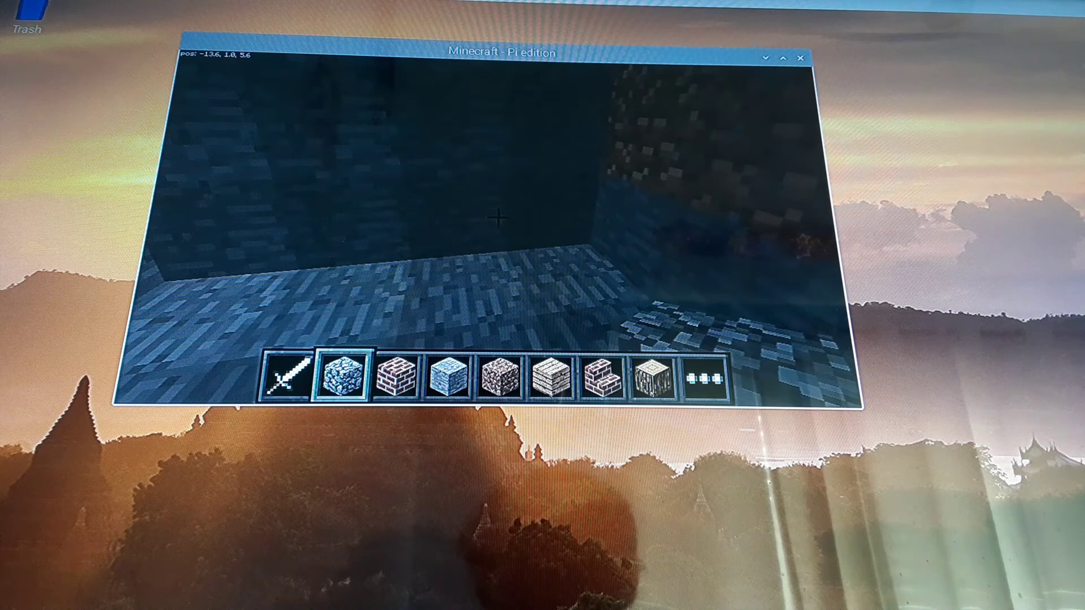
Add torches to the hotbar from the block catalogue, then hold the sword (slot 2)
{"action": "key", "text": "e"}
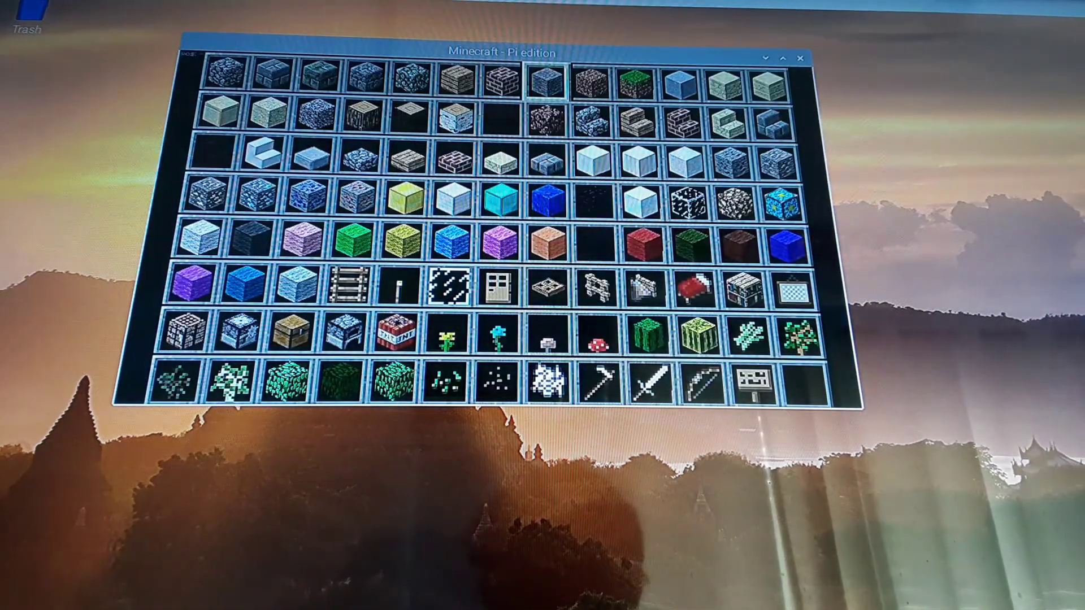
{"action": "left_click", "coordinate": [395, 292]}
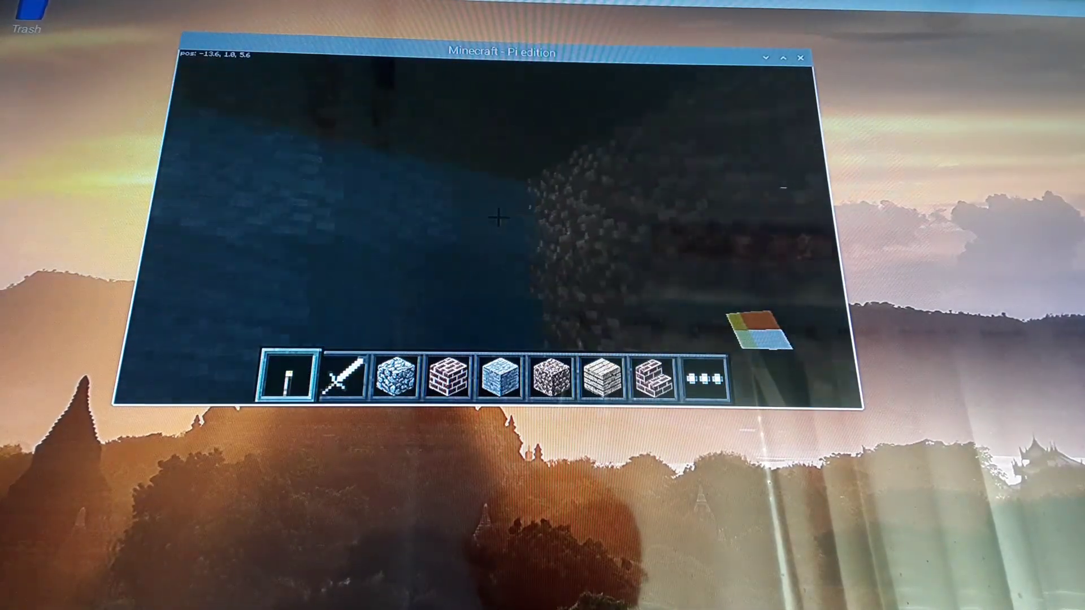
{"action": "key", "text": "2"}
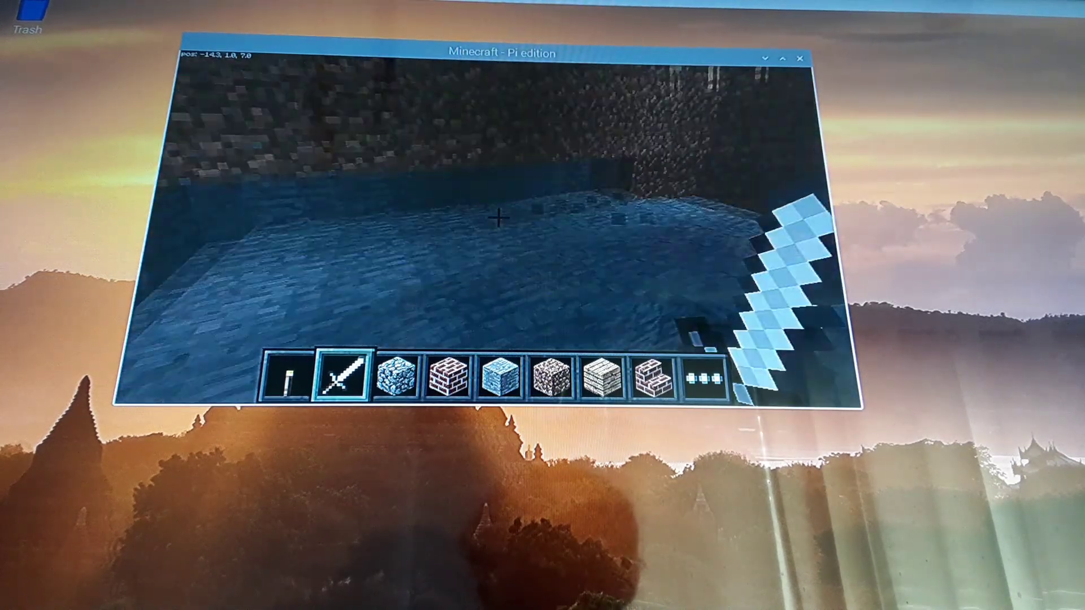
{"action": "scroll", "coordinate": [496, 217], "scroll_direction": "down", "scroll_amount": 1}
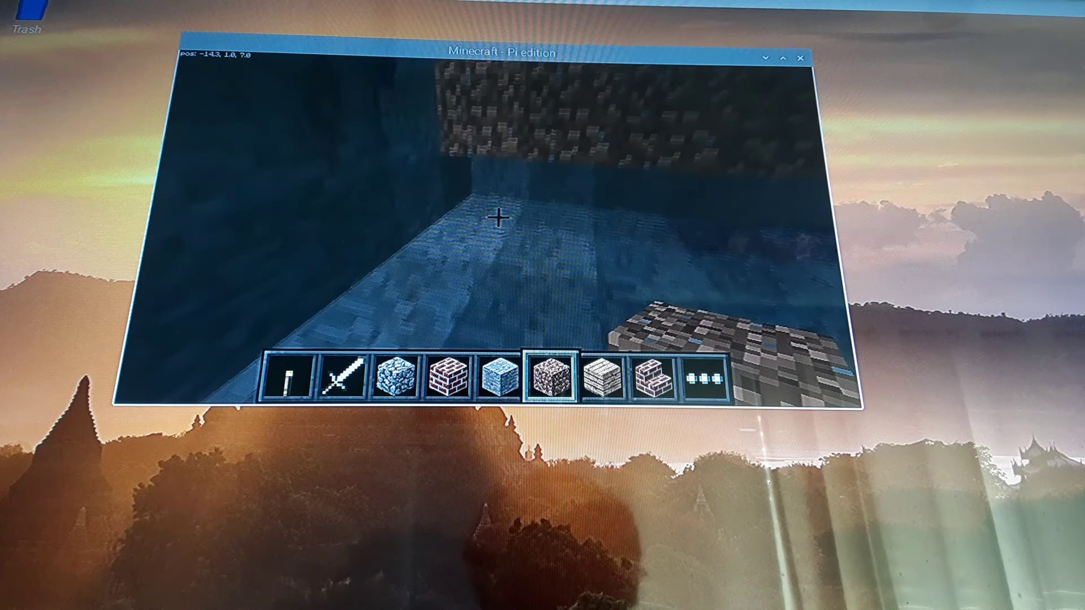
Place two torches on the cobblestone cave wall, then switch back to the sword
{"action": "key", "text": "w"}
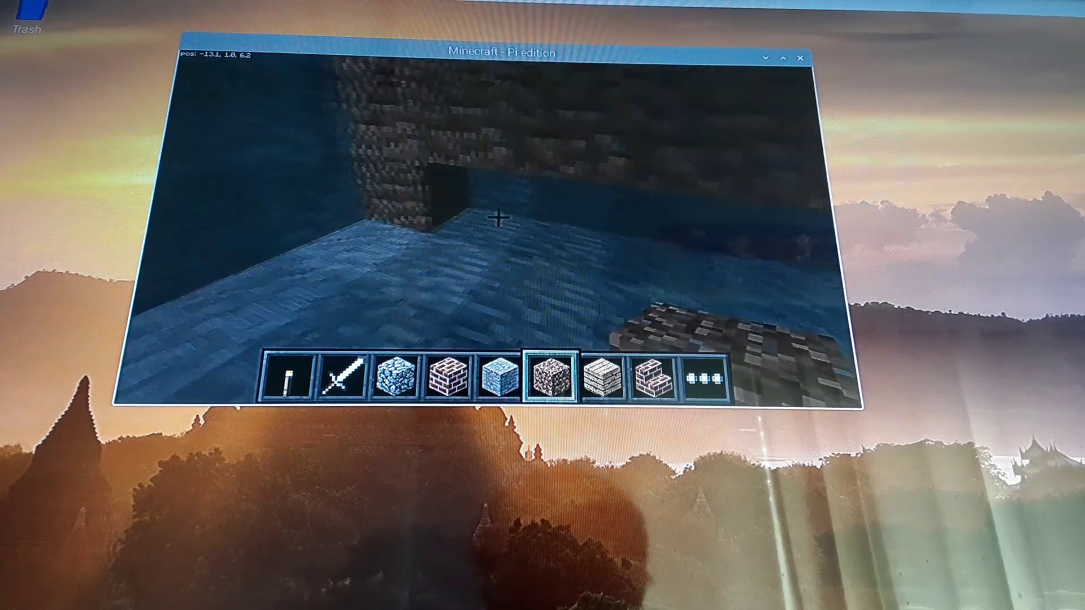
{"action": "key", "text": "w"}
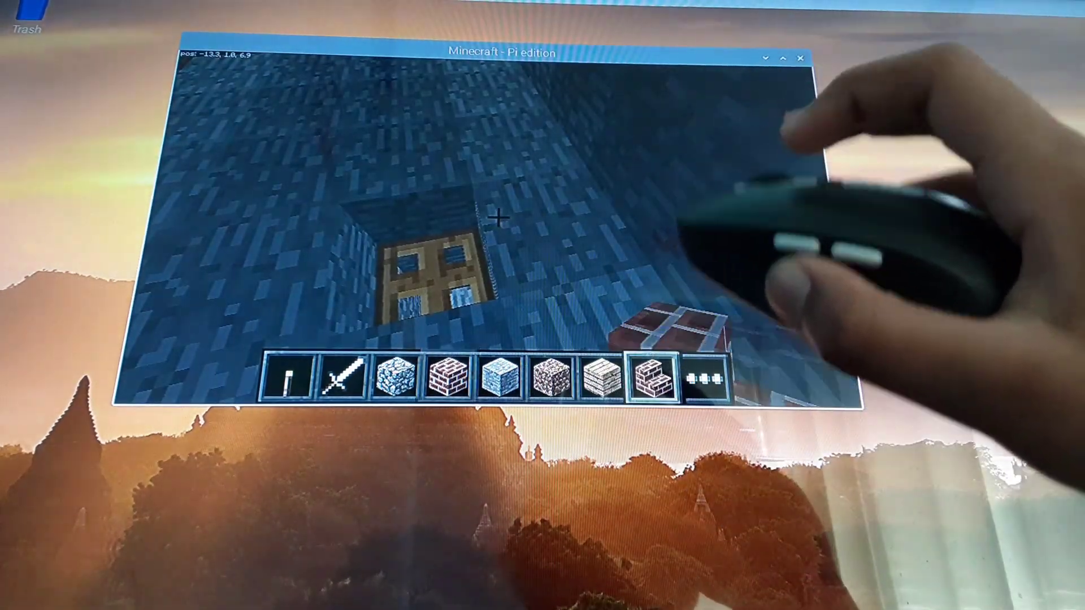
{"action": "scroll", "coordinate": [500, 378], "scroll_direction": "up", "scroll_amount": 1}
{"action": "scroll", "coordinate": [496, 219], "scroll_direction": "up", "scroll_amount": 2}
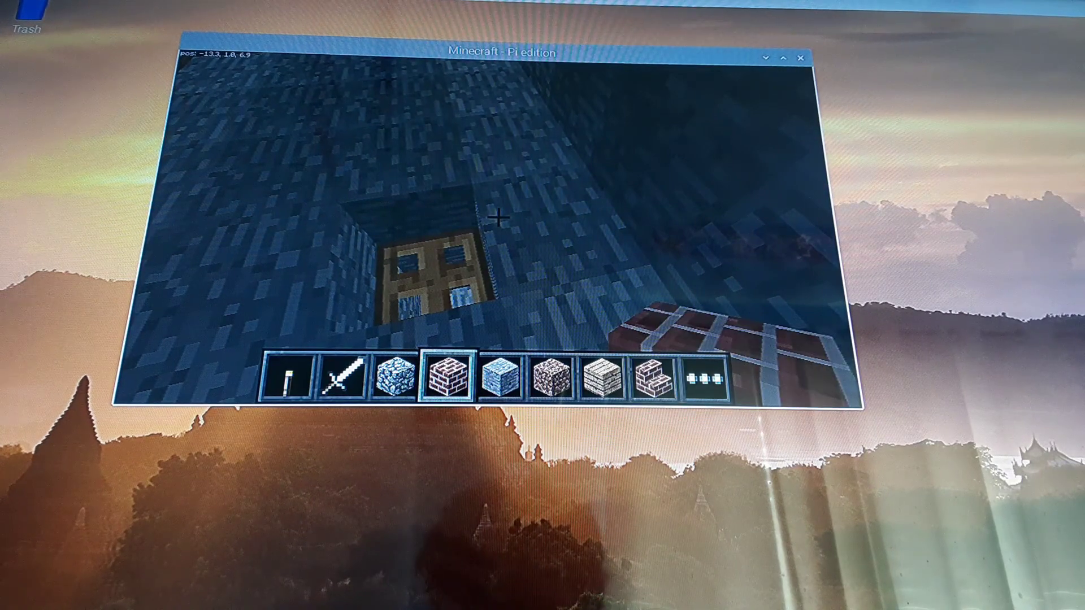
{"action": "scroll", "coordinate": [496, 219], "scroll_direction": "up", "scroll_amount": 1}
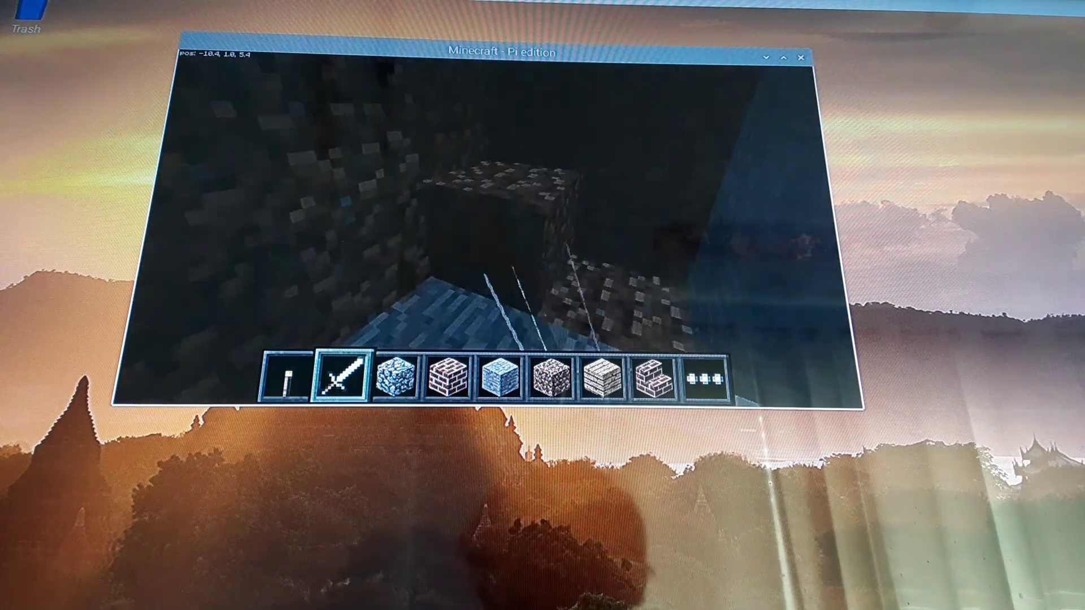
{"action": "scroll", "coordinate": [492, 229], "scroll_direction": "down", "scroll_amount": 1}
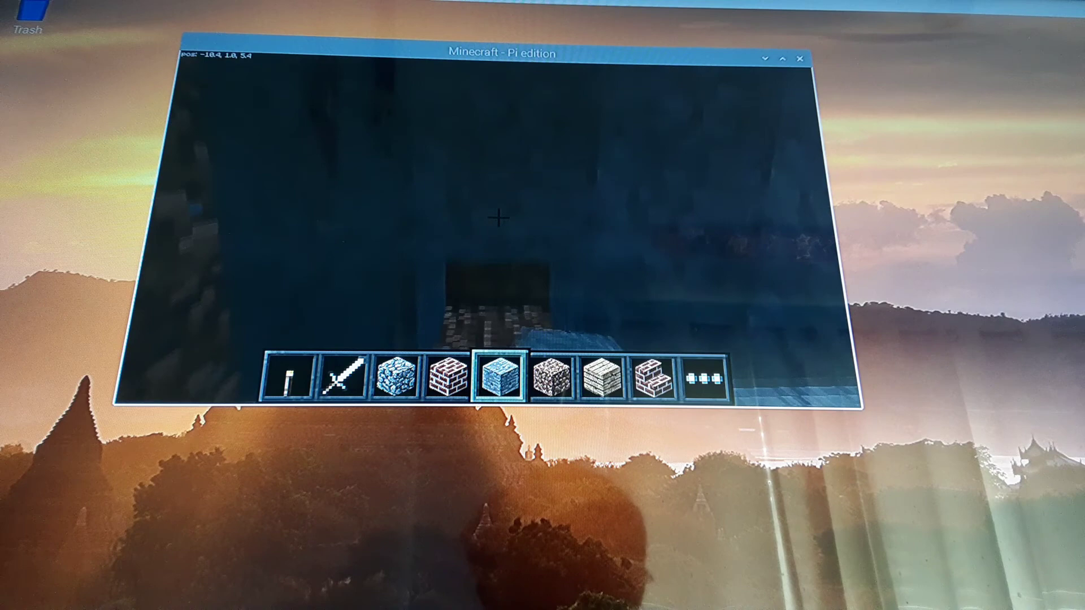
{"action": "key", "text": "2"}
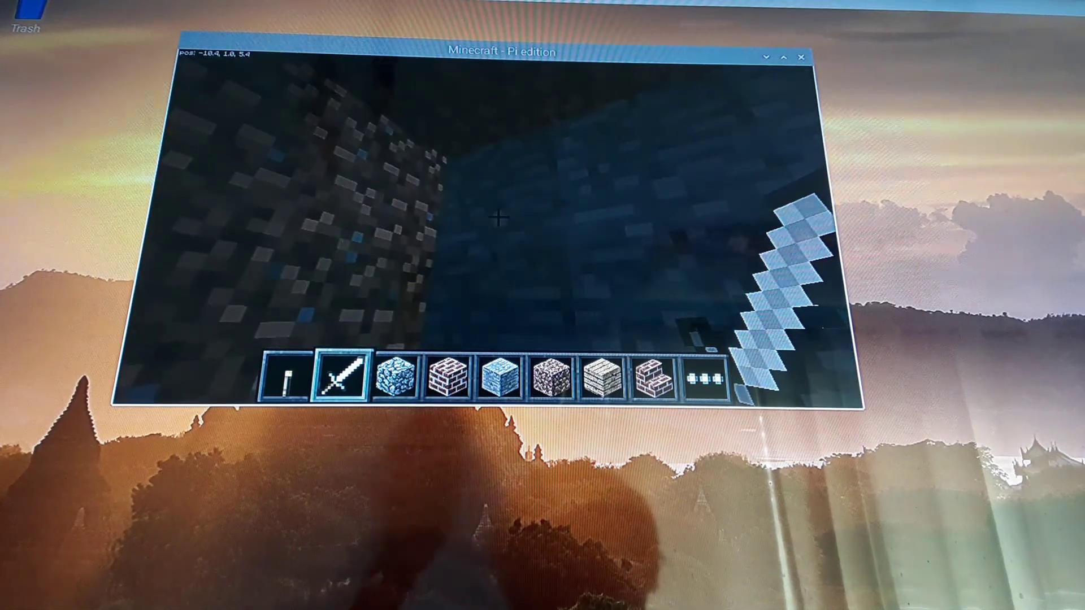
{"action": "key", "text": "1"}
{"action": "right_click", "coordinate": [496, 218]}
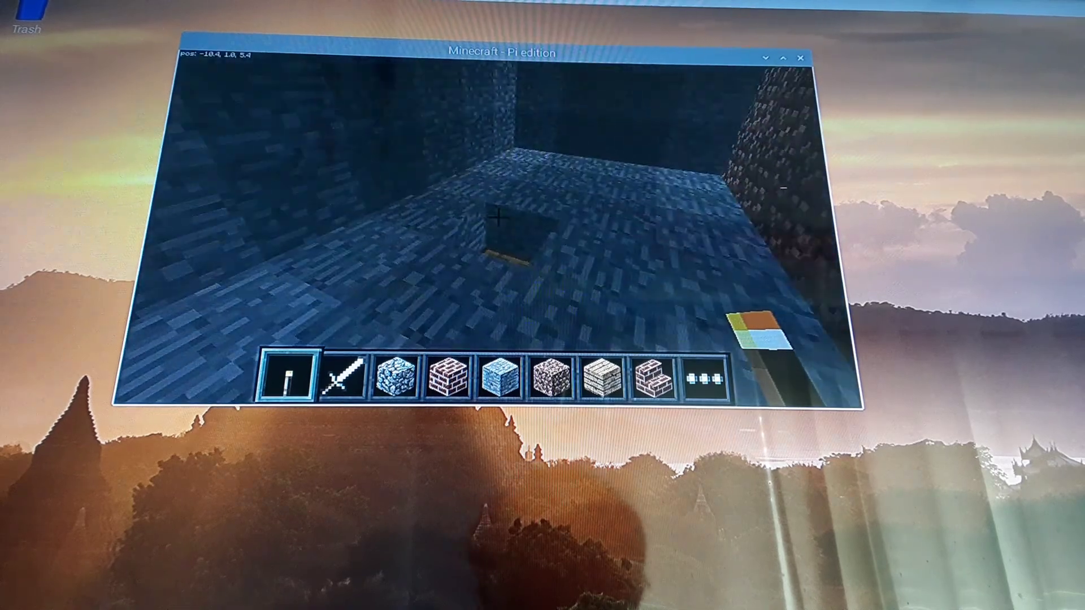
{"action": "key", "text": "2"}
Drop through the trapdoor, climb back up, and cross the cobblestone structure
{"action": "right_click", "coordinate": [496, 218]}
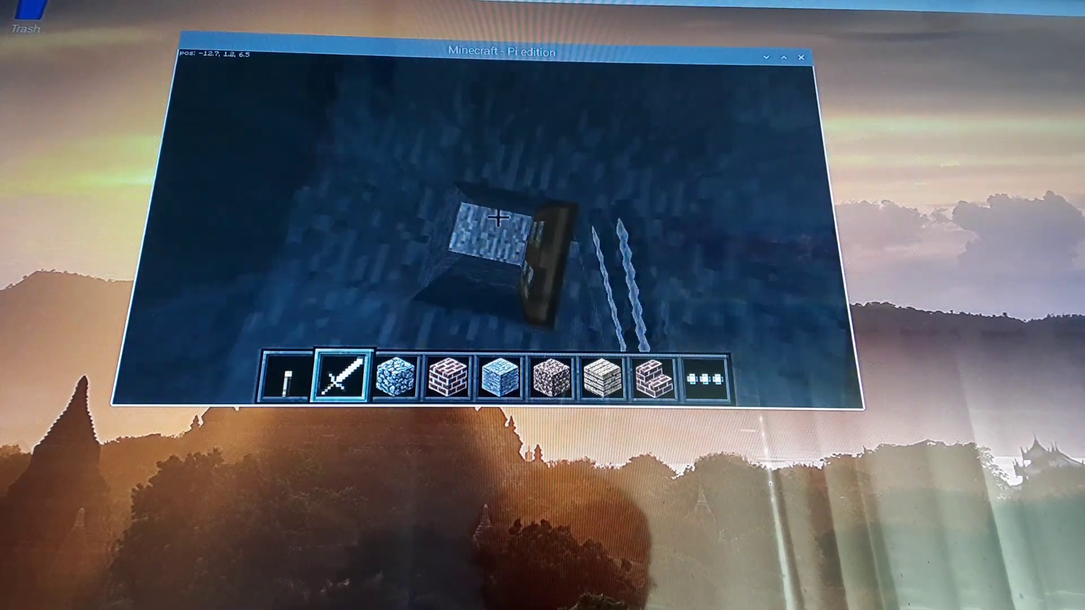
{"action": "key", "text": "w"}
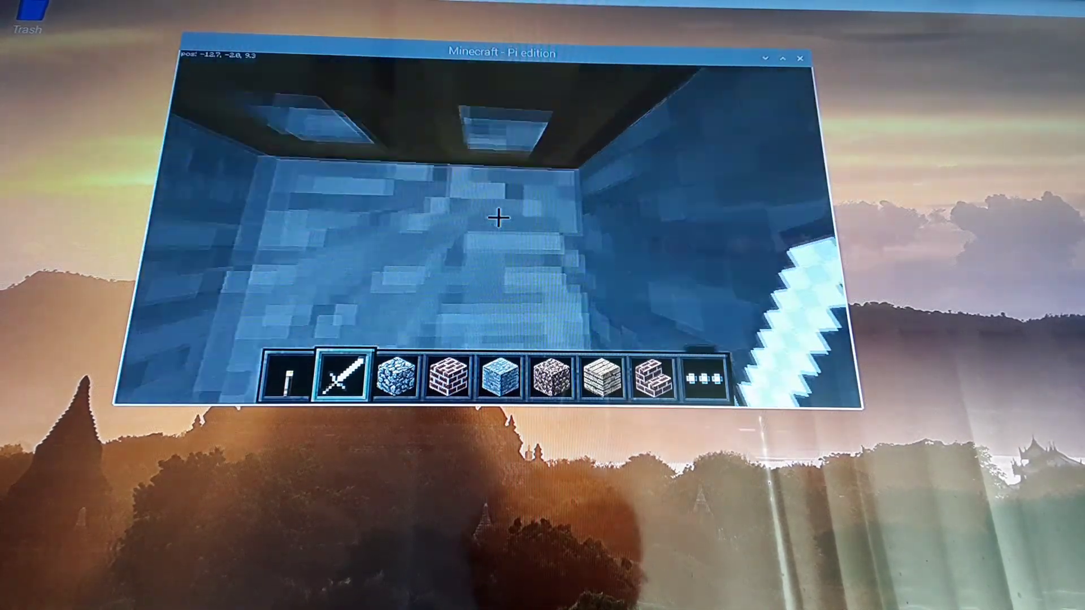
{"action": "key", "text": "w"}
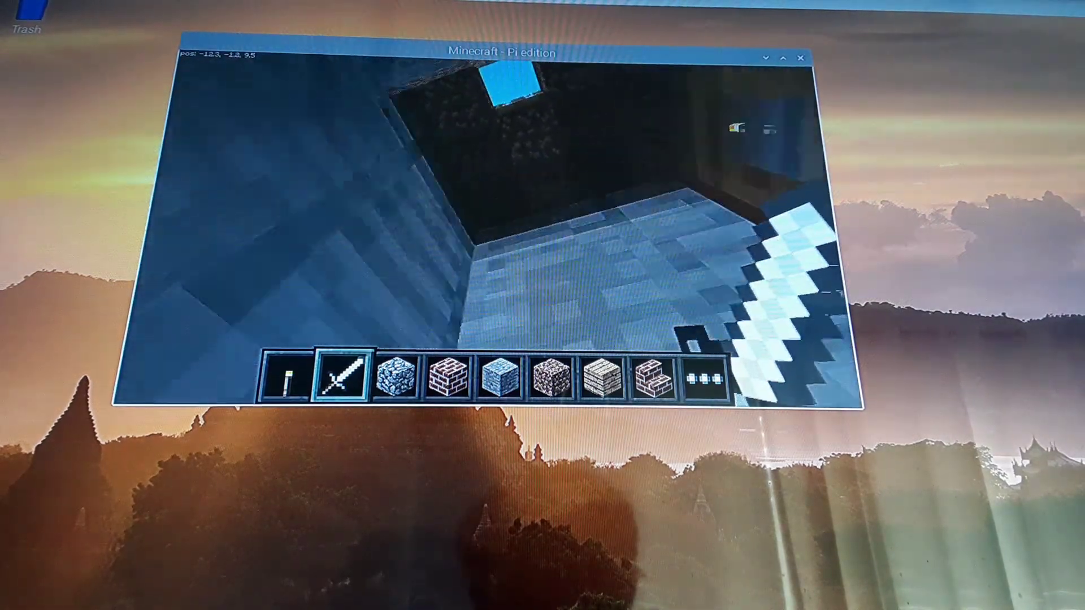
{"action": "key", "text": "space"}
{"action": "key", "text": "space"}
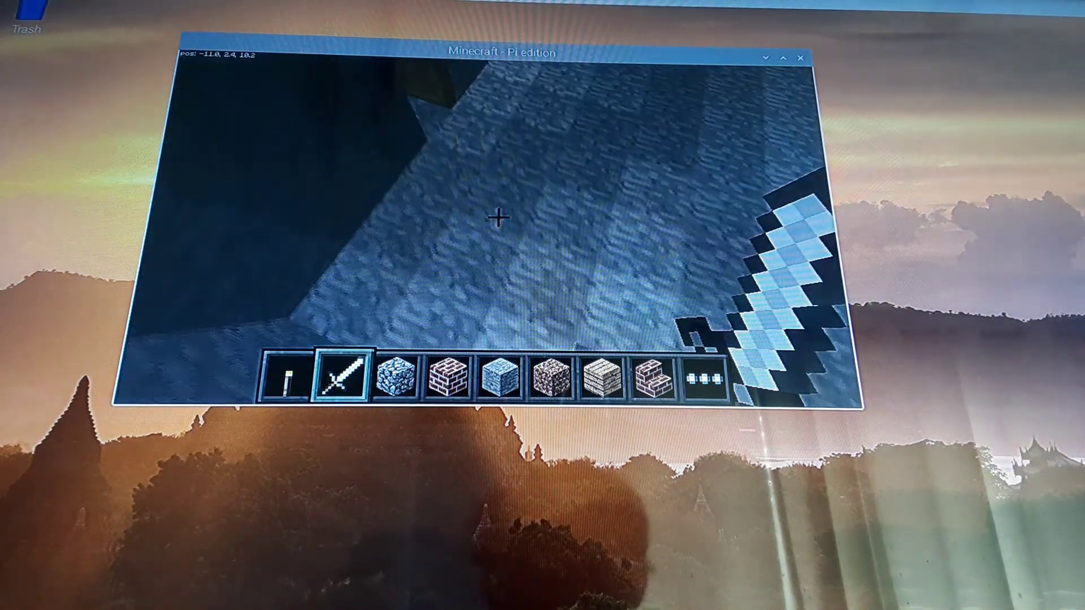
{"action": "key", "text": "w"}
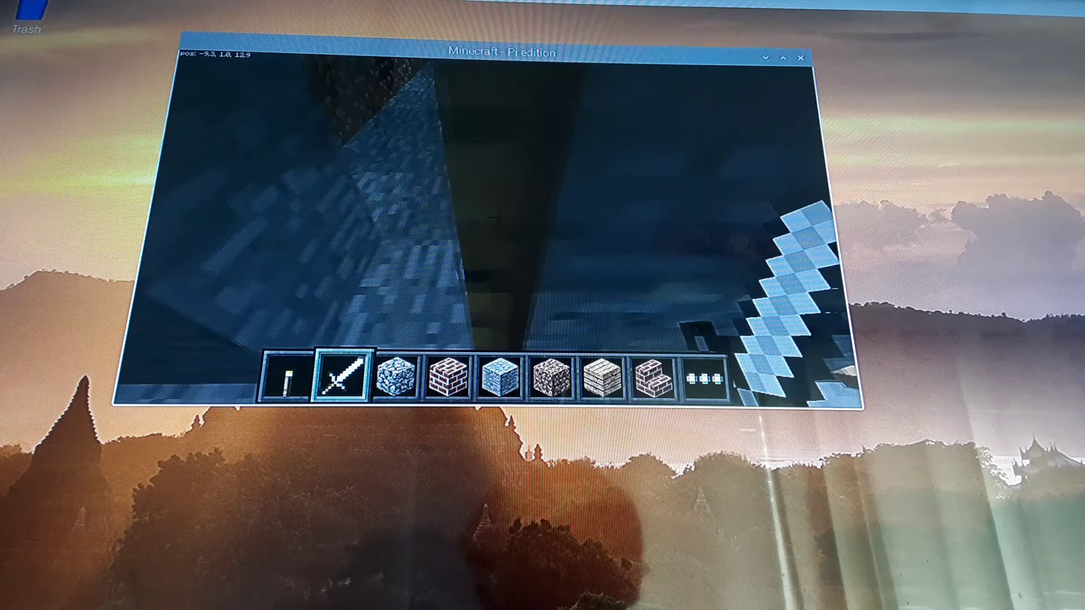
{"action": "key", "text": "w"}
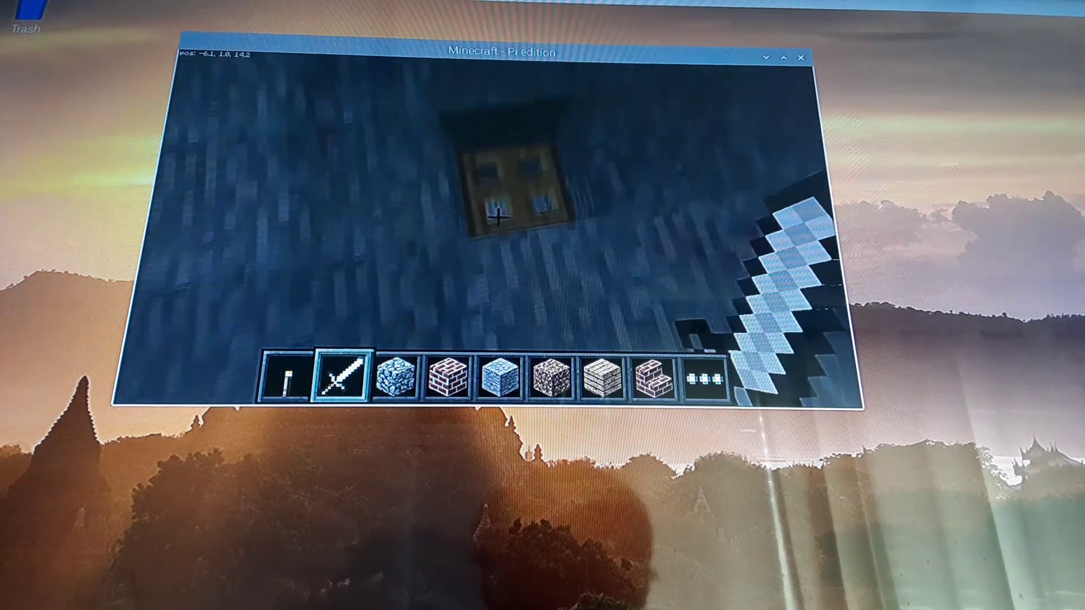
Walk the torch-lit corridor to its end and back, climbing out toward the bookshelf room
{"action": "key", "text": "w"}
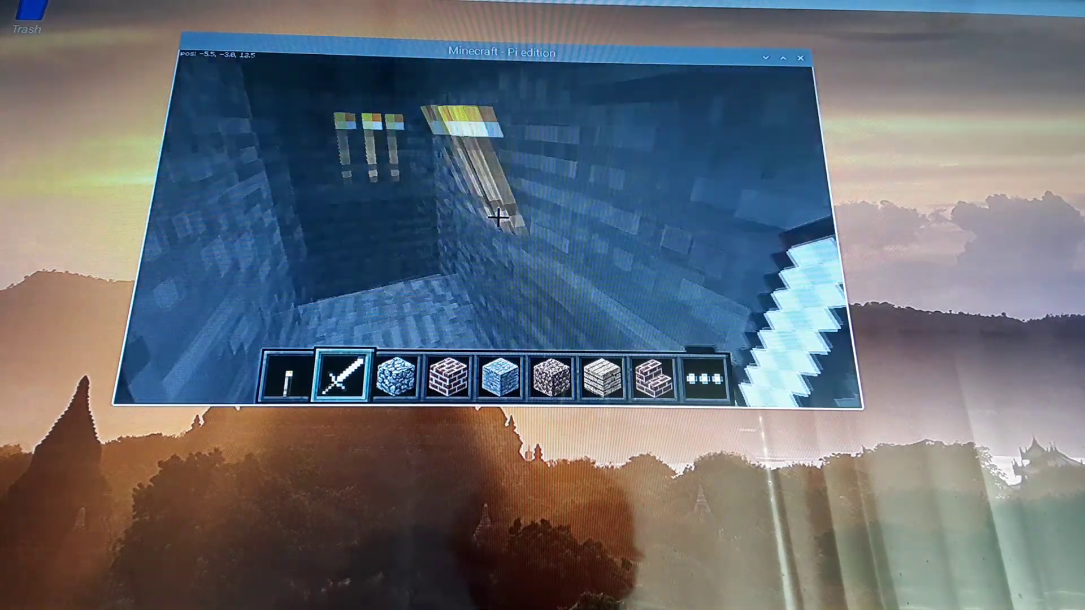
{"action": "key", "text": "w"}
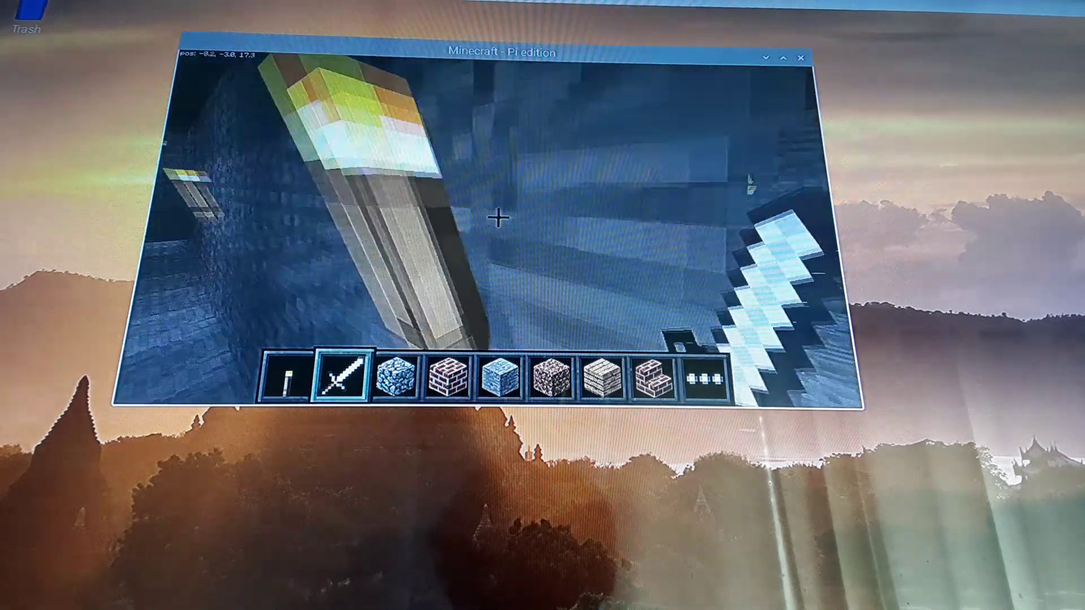
{"action": "key", "text": "w"}
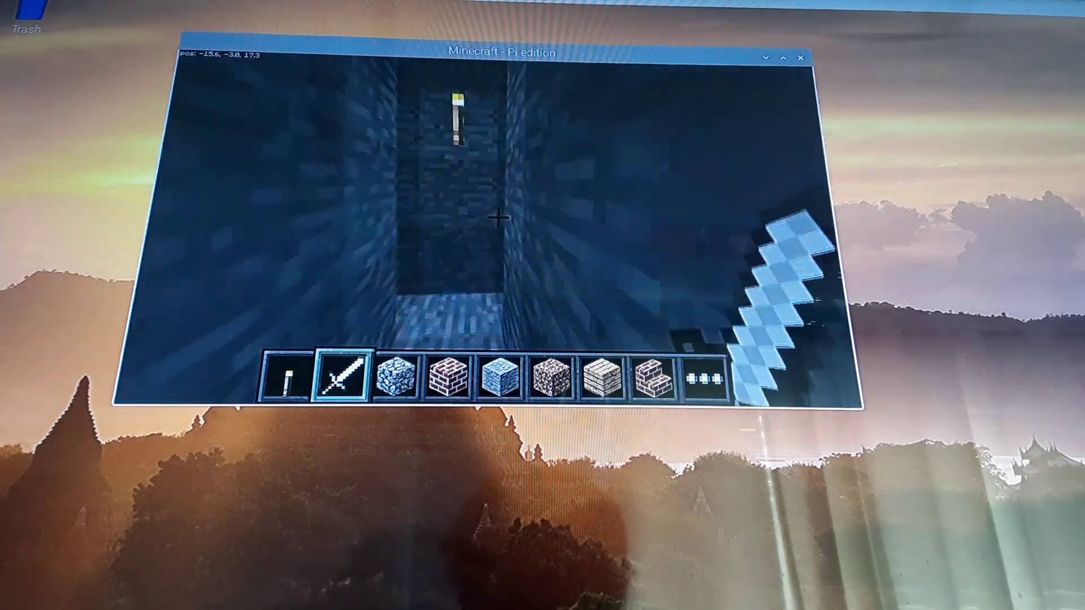
{"action": "key", "text": "w"}
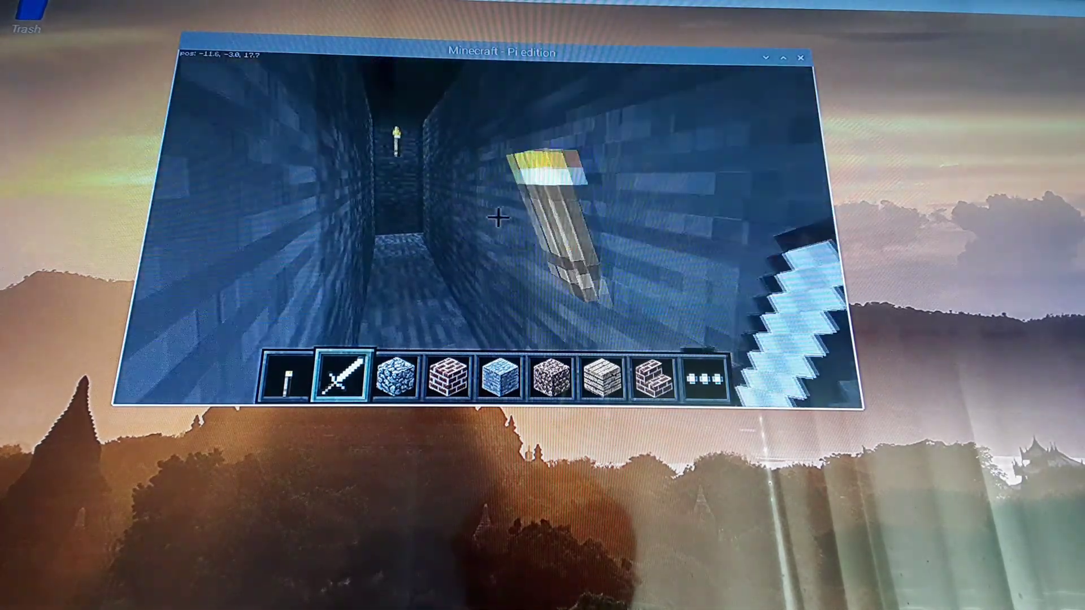
{"action": "key", "text": "w"}
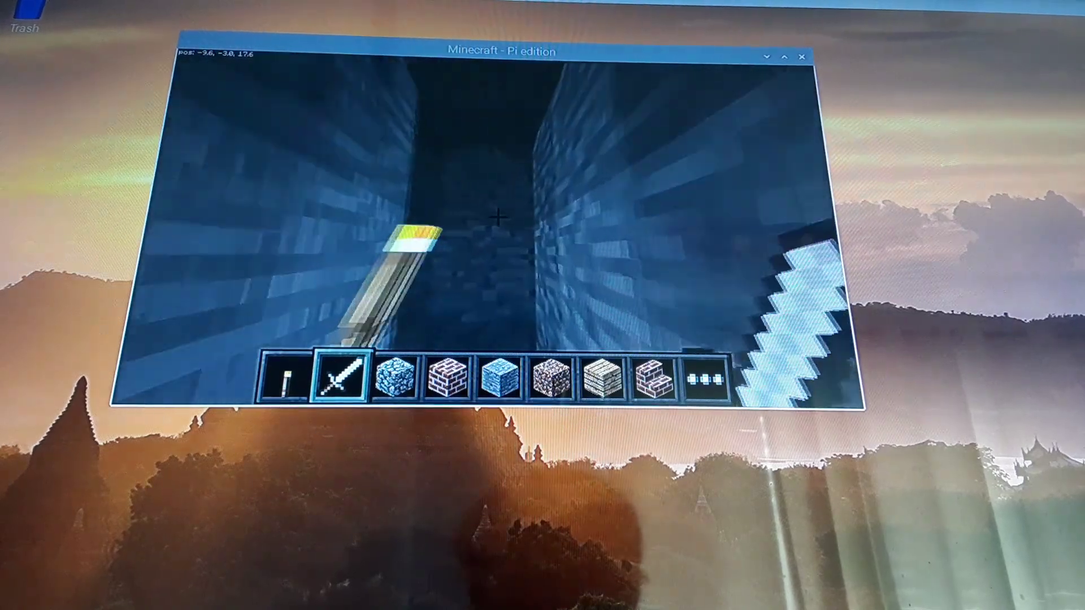
{"action": "key", "text": "w"}
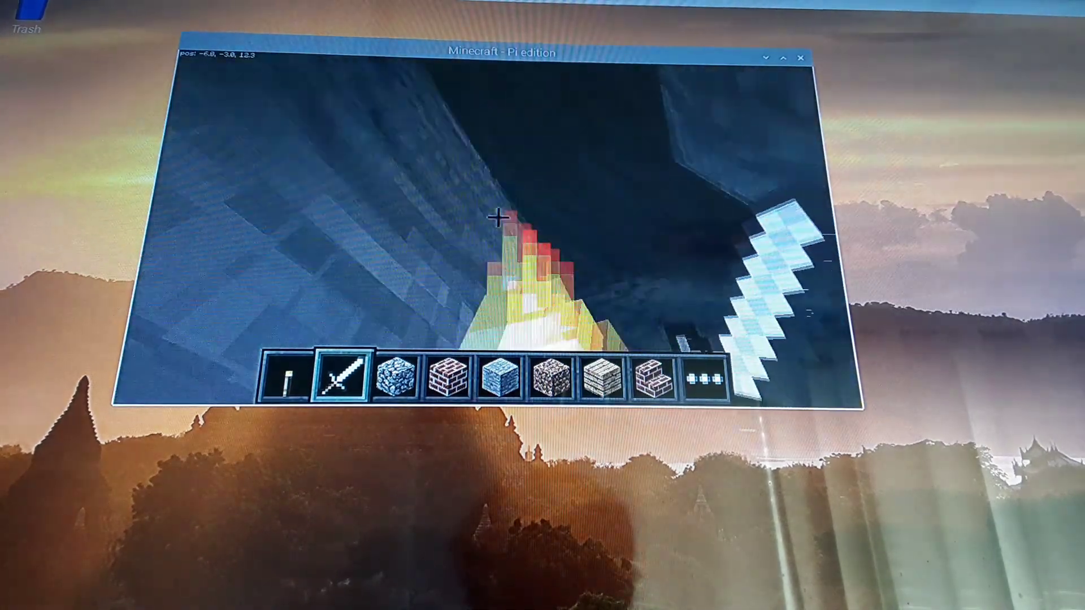
{"action": "key", "text": "w"}
{"action": "key", "text": "w"}
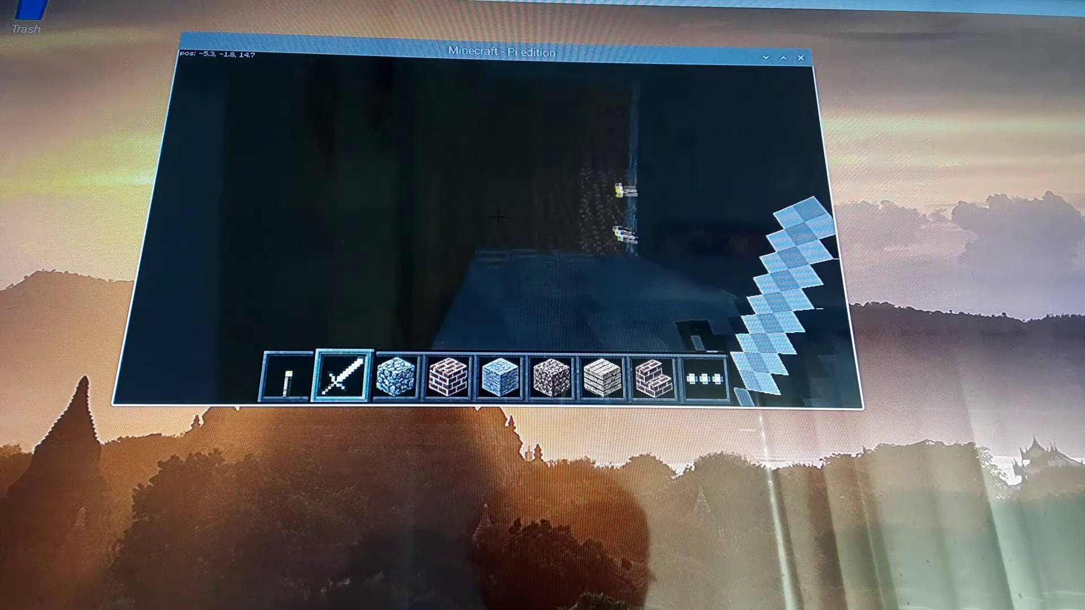
Drop through the bookshelf room trapdoor and walk the corridor to the cobblestone trench
{"action": "key", "text": "w"}
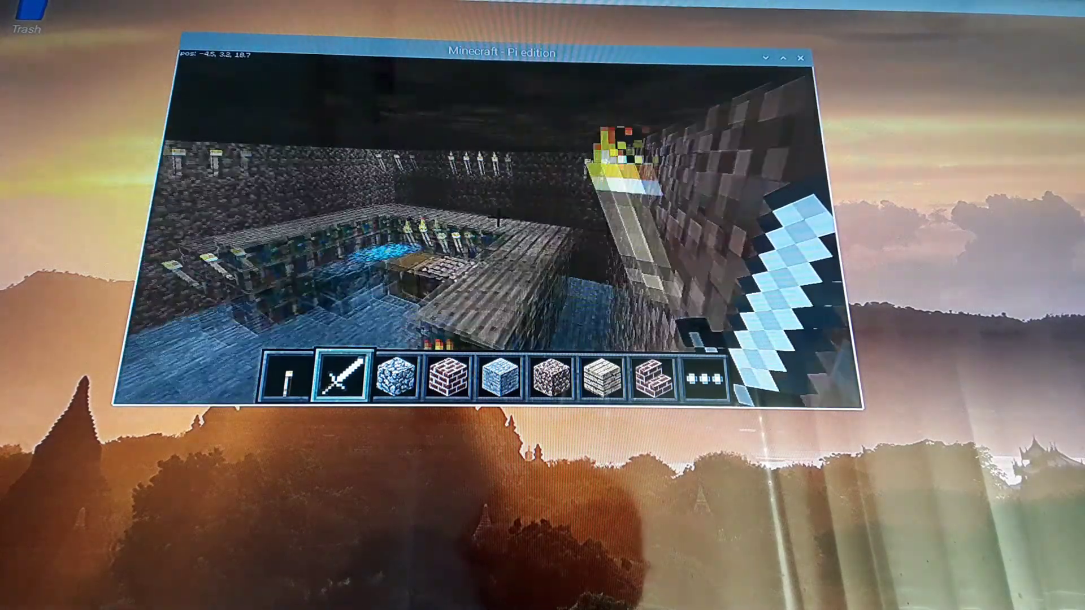
{"action": "key", "text": "w"}
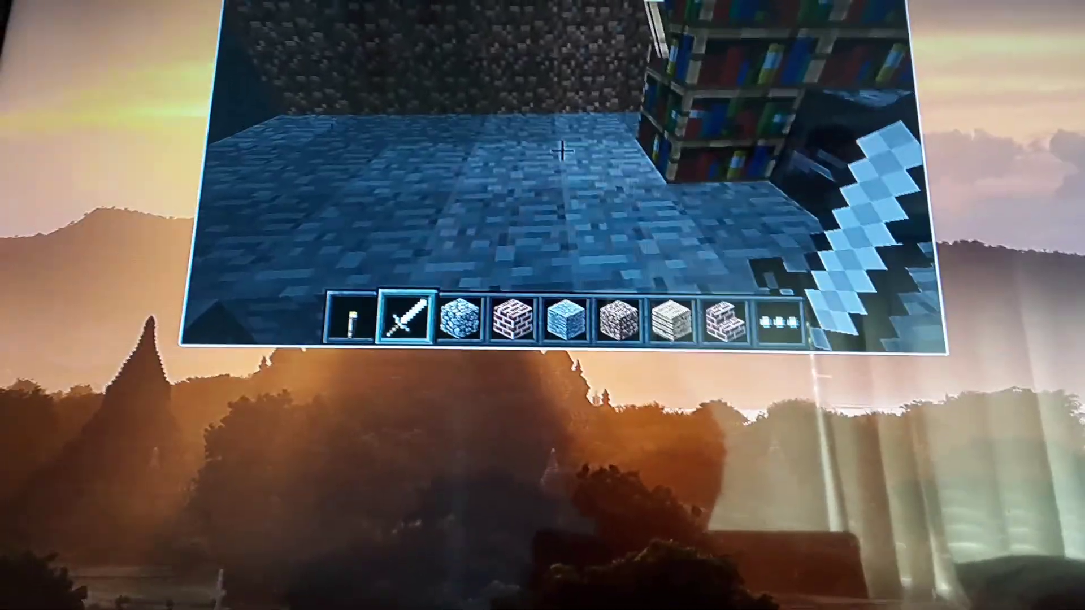
{"action": "scroll", "coordinate": [543, 204], "scroll_direction": "down", "scroll_amount": 3}
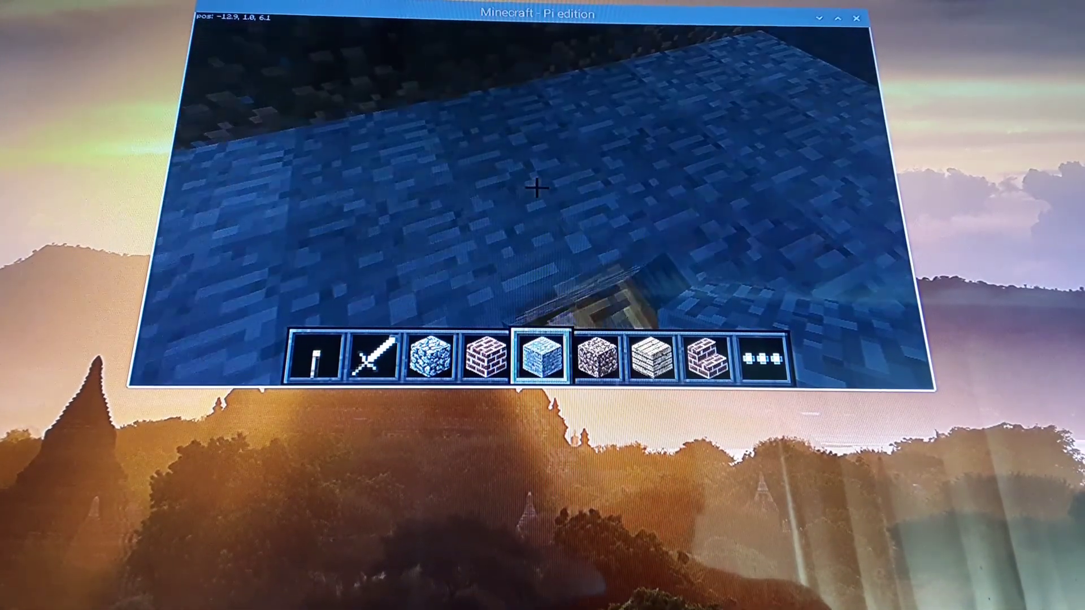
{"action": "key", "text": "w"}
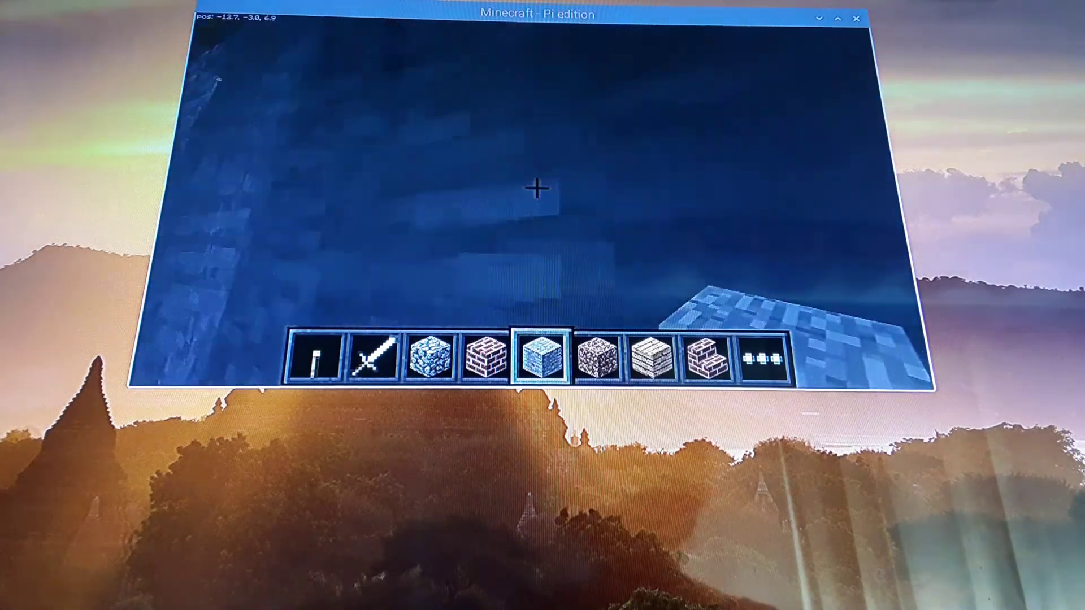
{"action": "key", "text": "w"}
{"action": "key", "text": "s"}
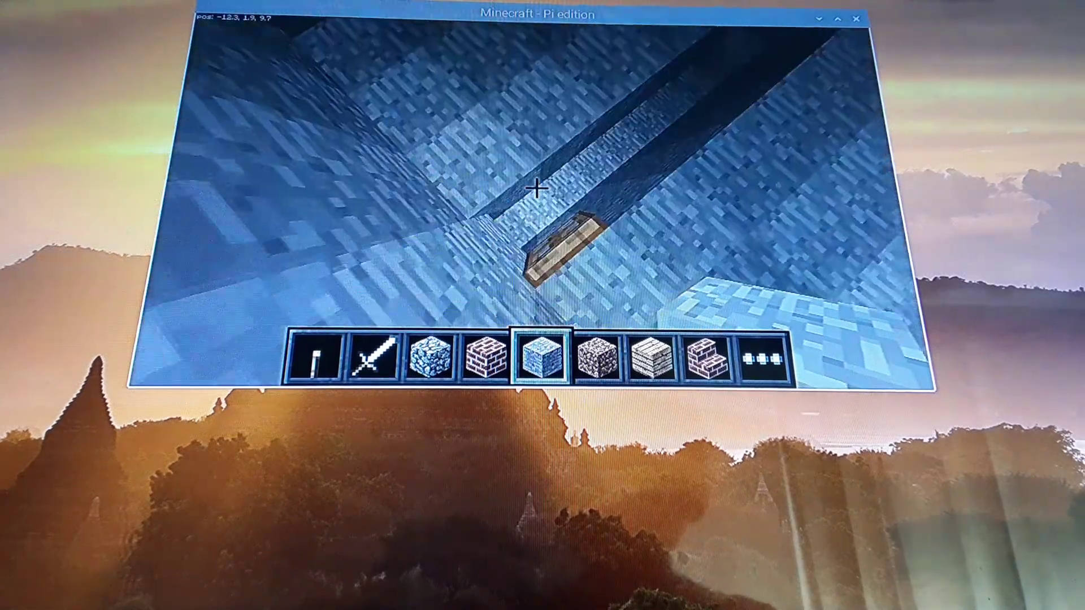
{"action": "key", "text": "w"}
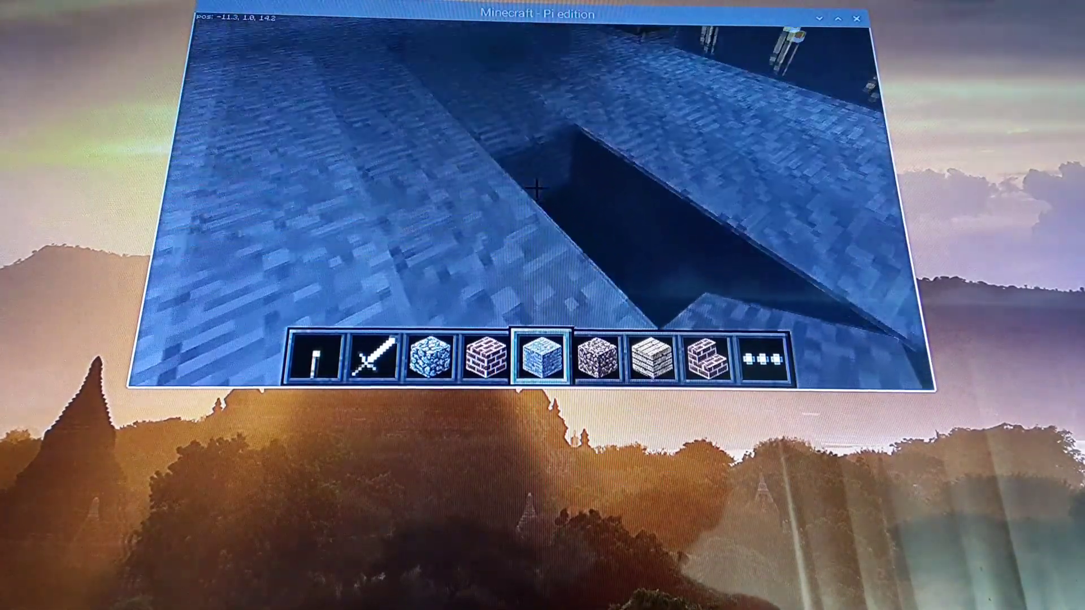
{"action": "key", "text": "w"}
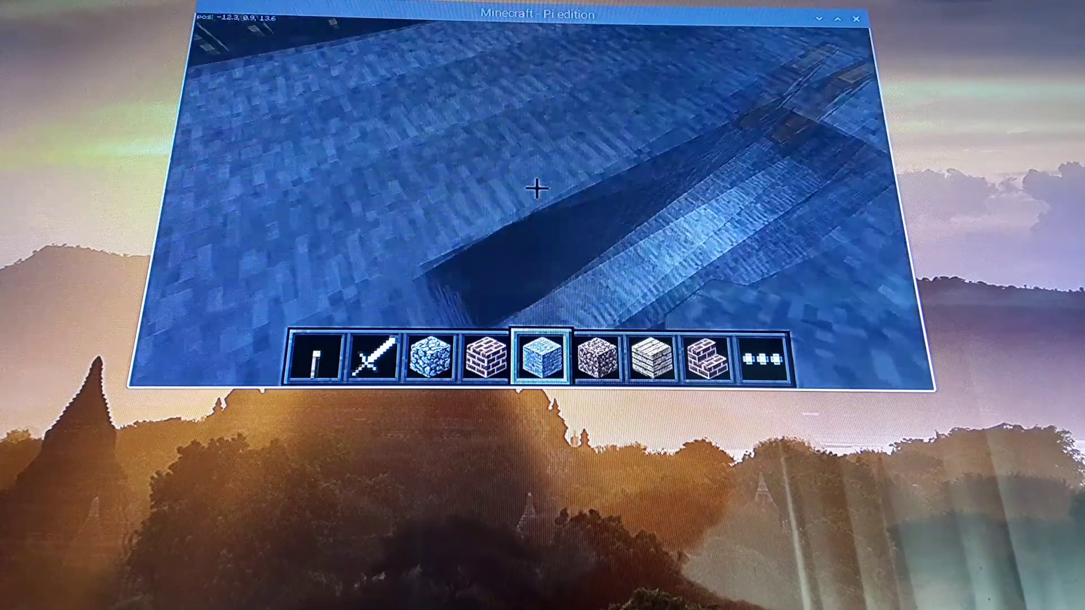
{"action": "key", "text": "space"}
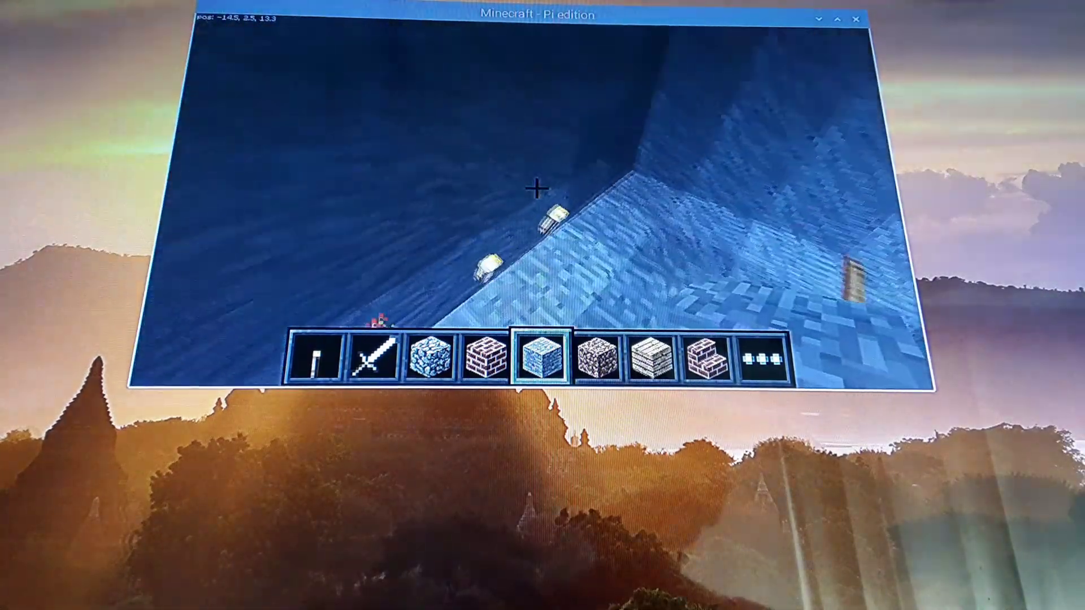
{"action": "key", "text": "w"}
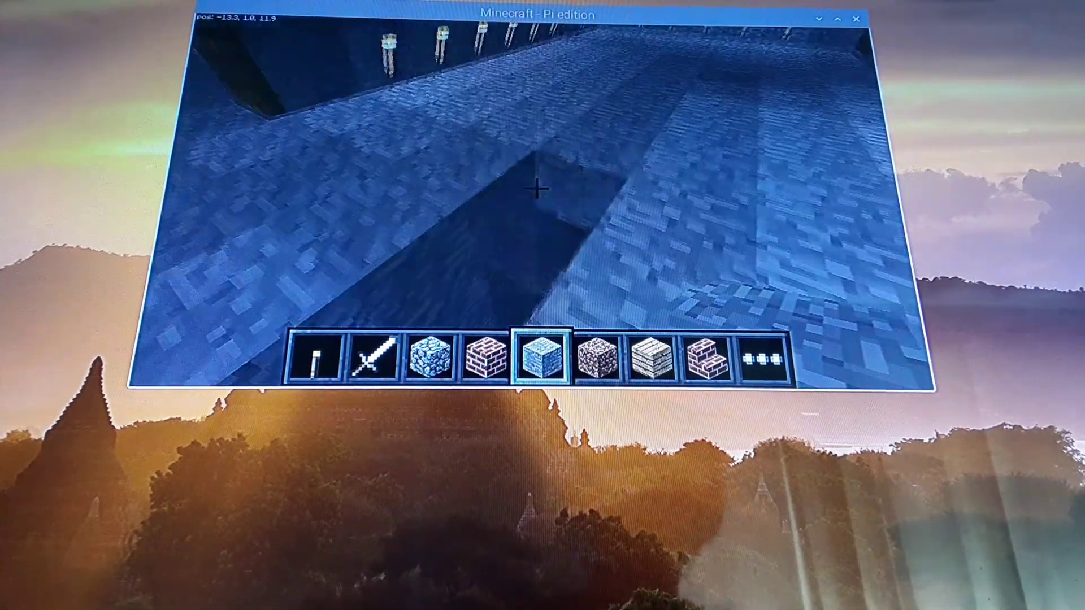
Drop into the trench shaft, climb back out, and look down at its trapdoor
{"action": "key", "text": "w"}
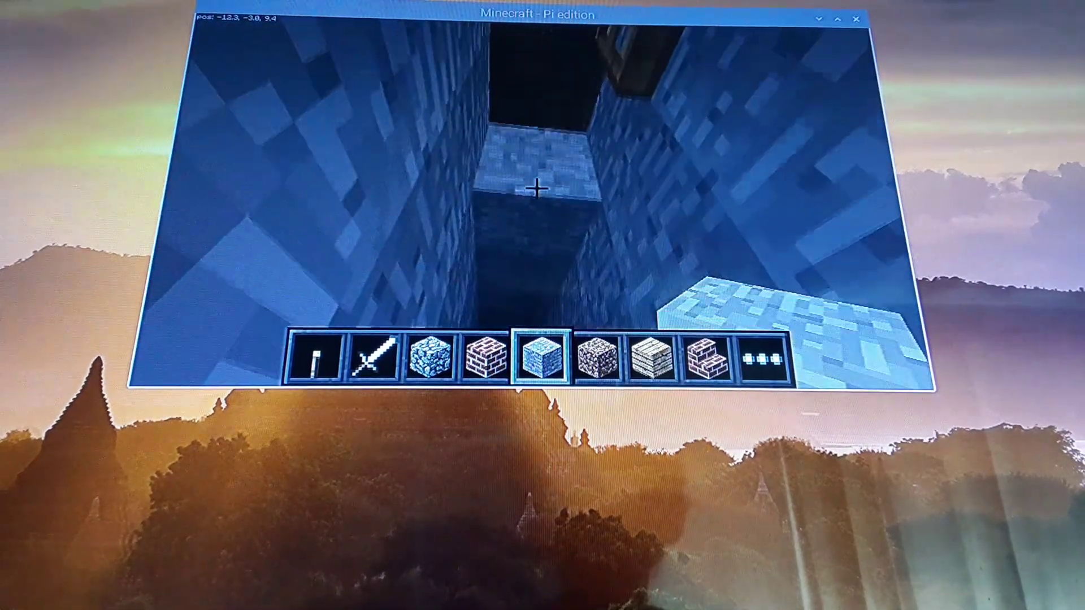
{"action": "key", "text": "space"}
{"action": "key", "text": "space"}
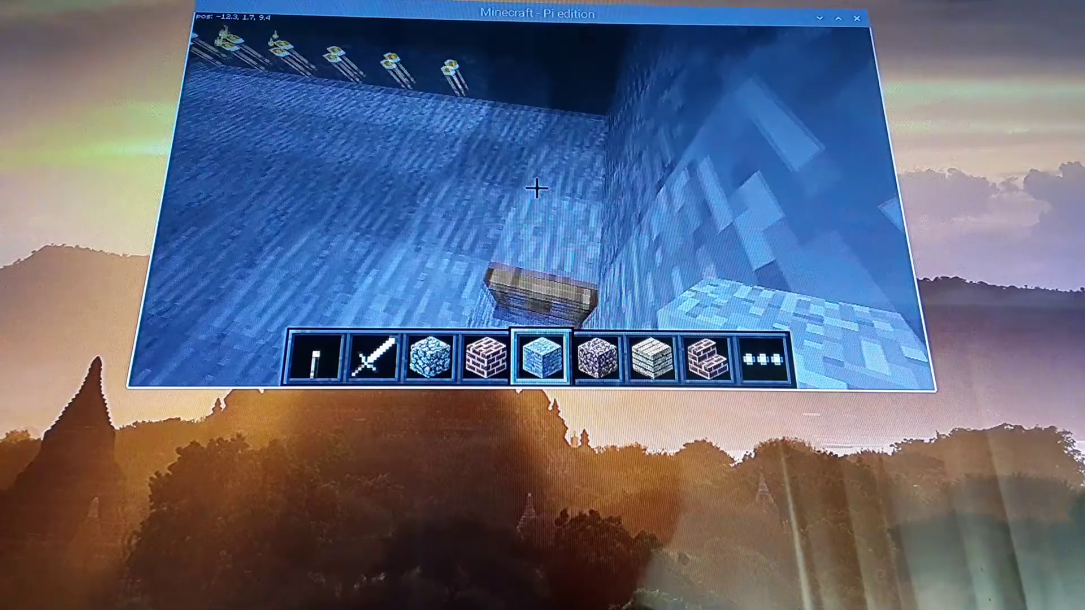
{"action": "left_click_drag", "start_coordinate": [536, 188], "coordinate": [536, 189]}
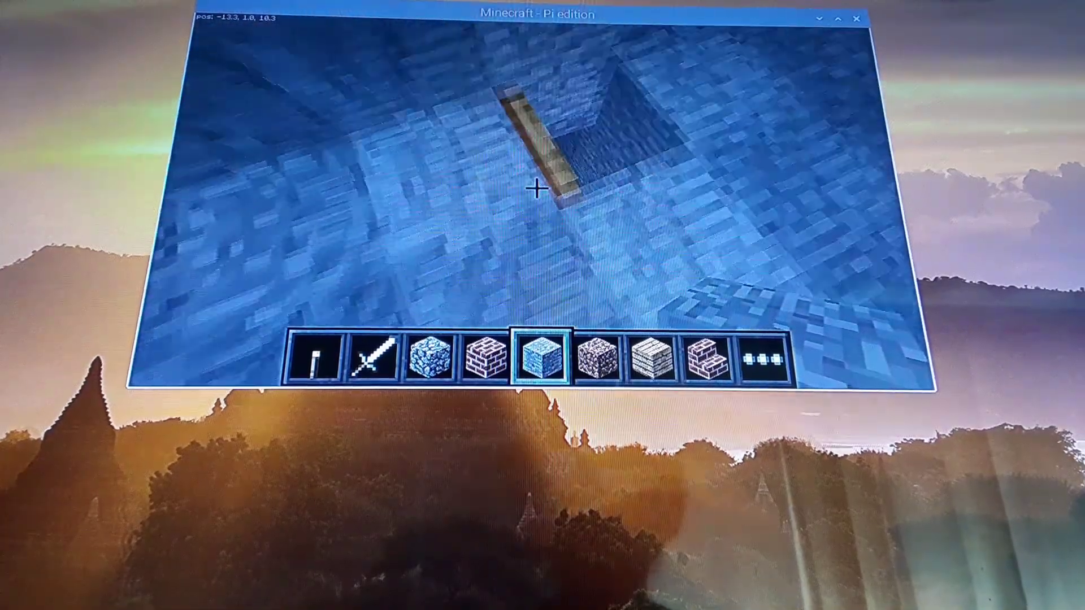
Walk to the torch-lined room and pit edge, then open the block inventory with E
{"action": "key", "text": "w"}
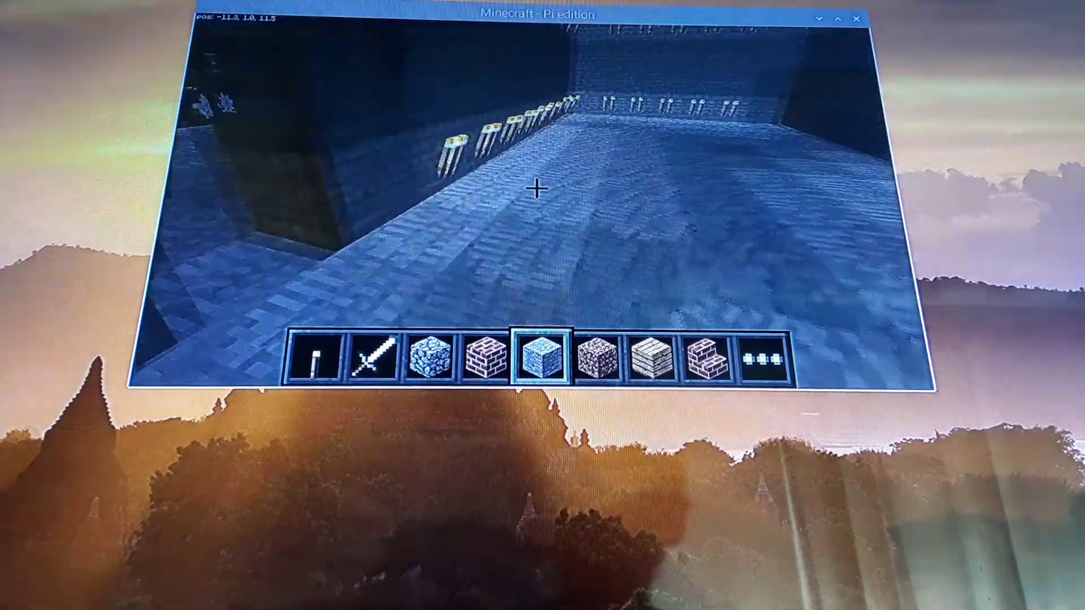
{"action": "key", "text": "space"}
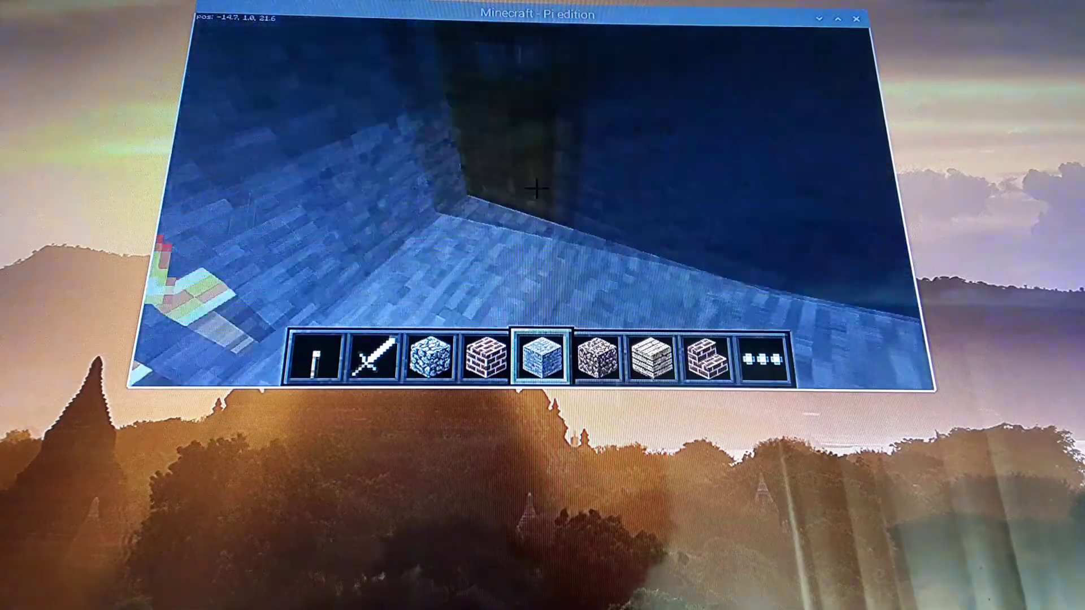
{"action": "key", "text": "w"}
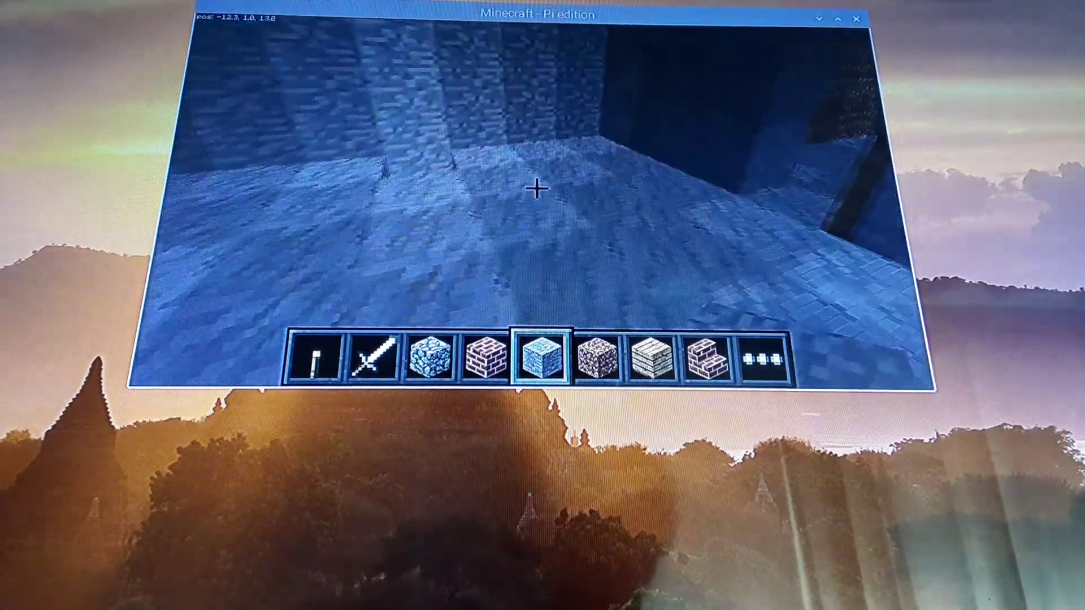
{"action": "key", "text": "w"}
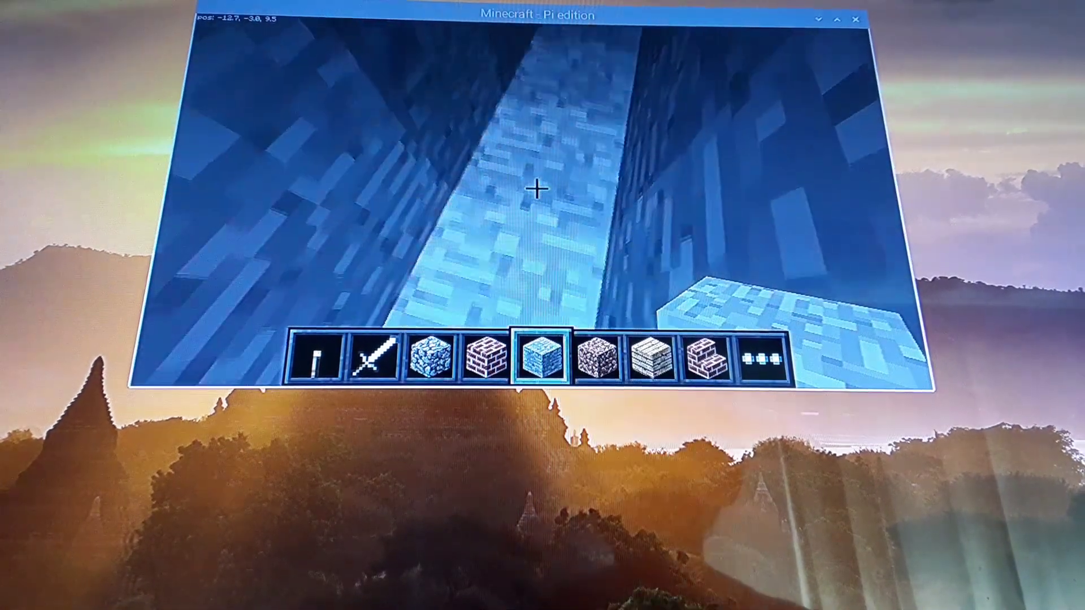
{"action": "key", "text": "e"}
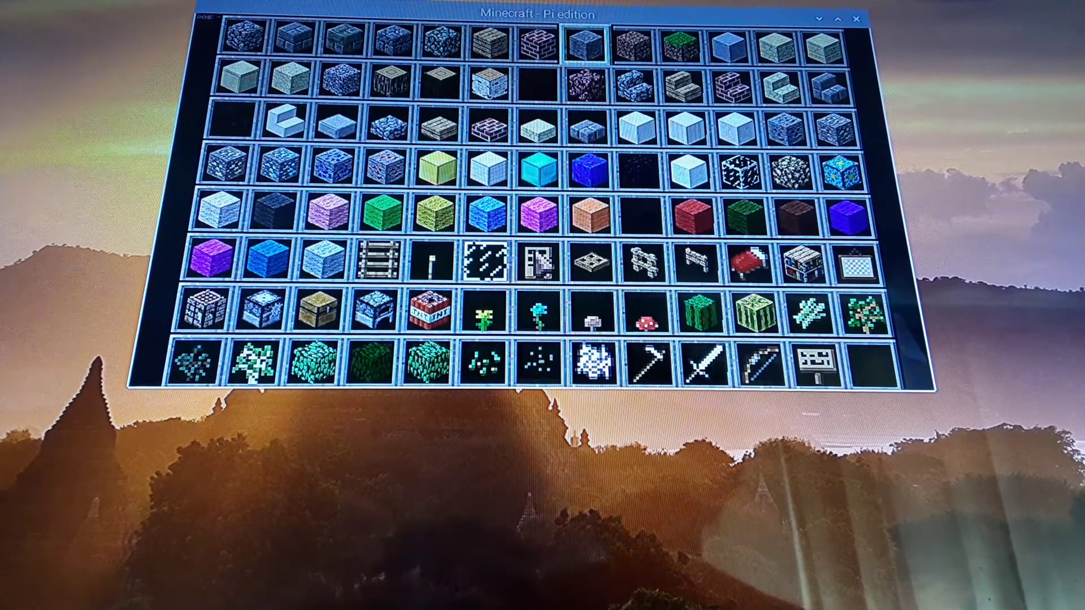
Put the door item from the inventory grid into the hotbar
{"action": "left_click", "coordinate": [538, 263]}
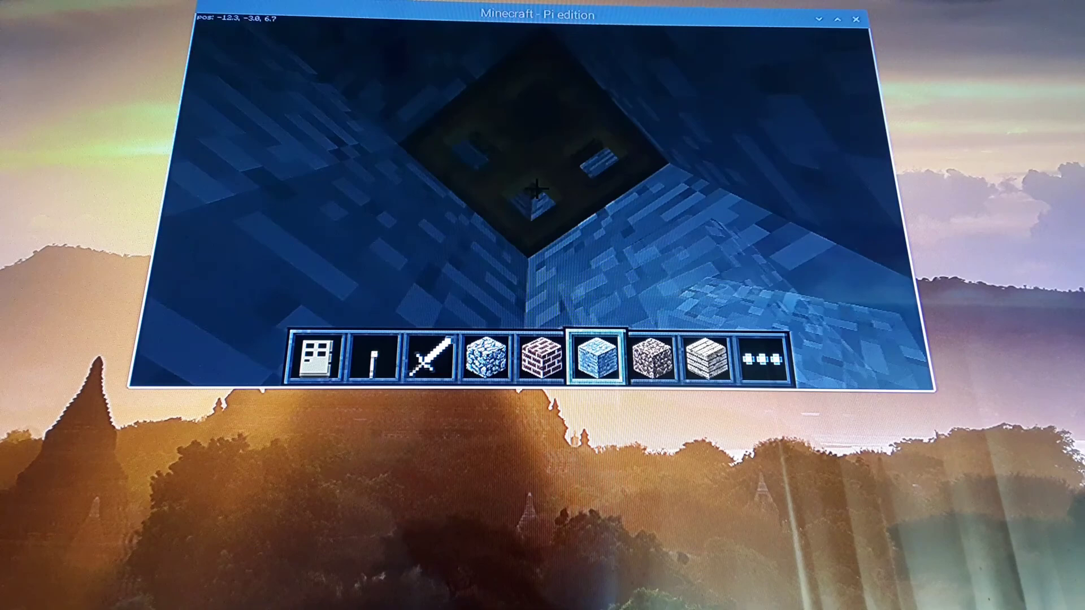
Walk the tunnel toward the door and darker area, then back and up out
{"action": "key", "text": "w"}
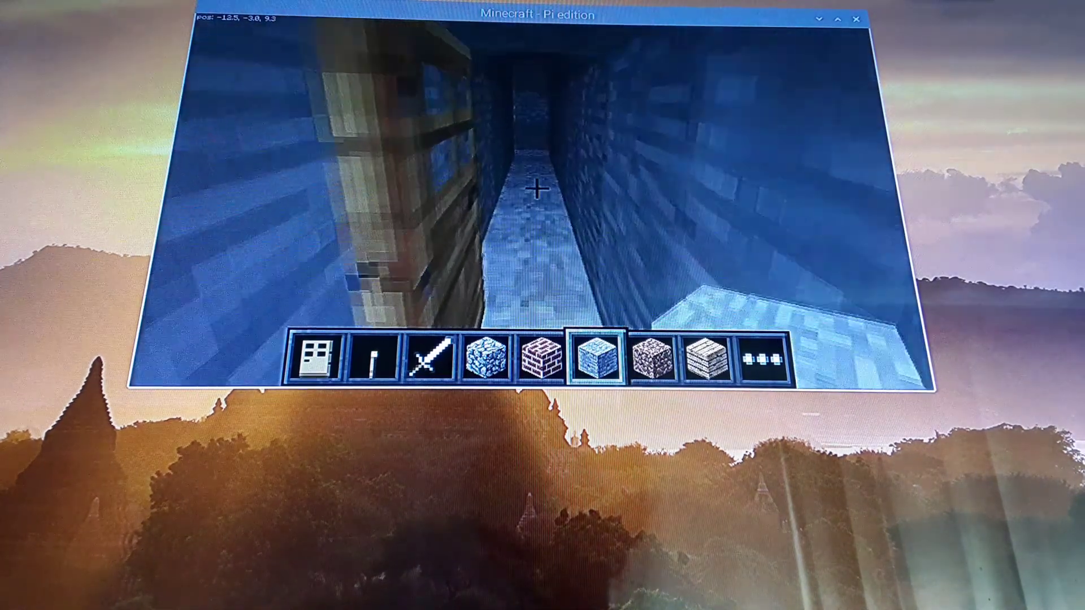
{"action": "key", "text": "w"}
{"action": "key", "text": "w"}
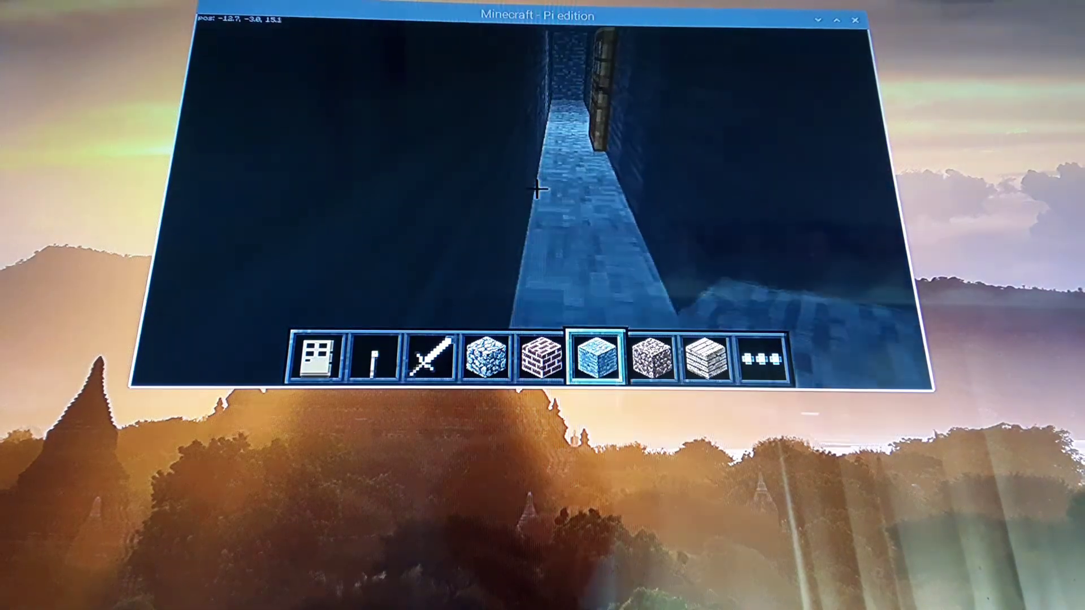
{"action": "key", "text": "w"}
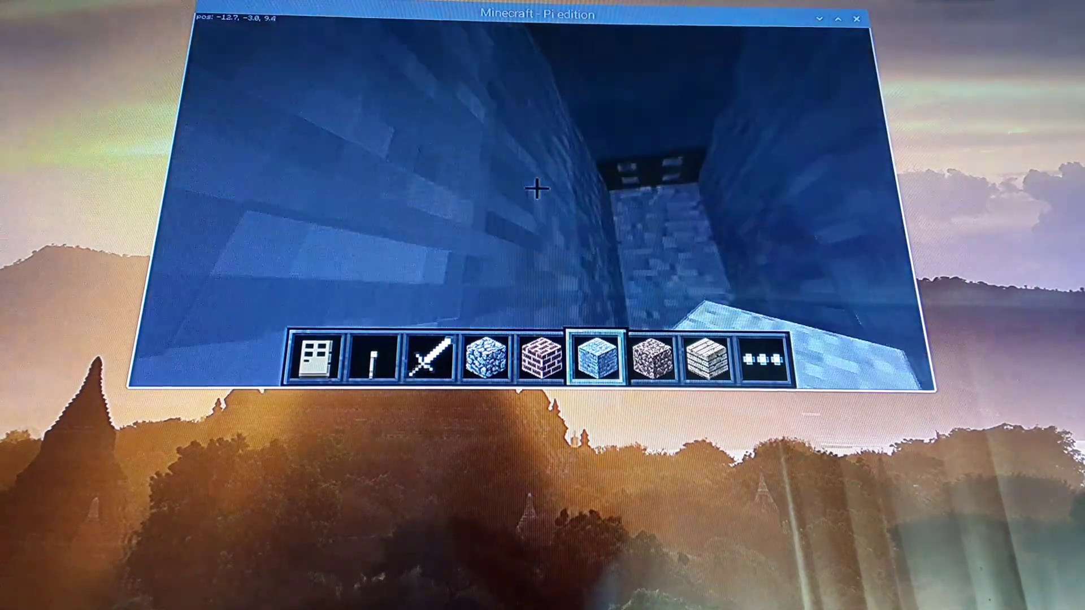
{"action": "key", "text": "w"}
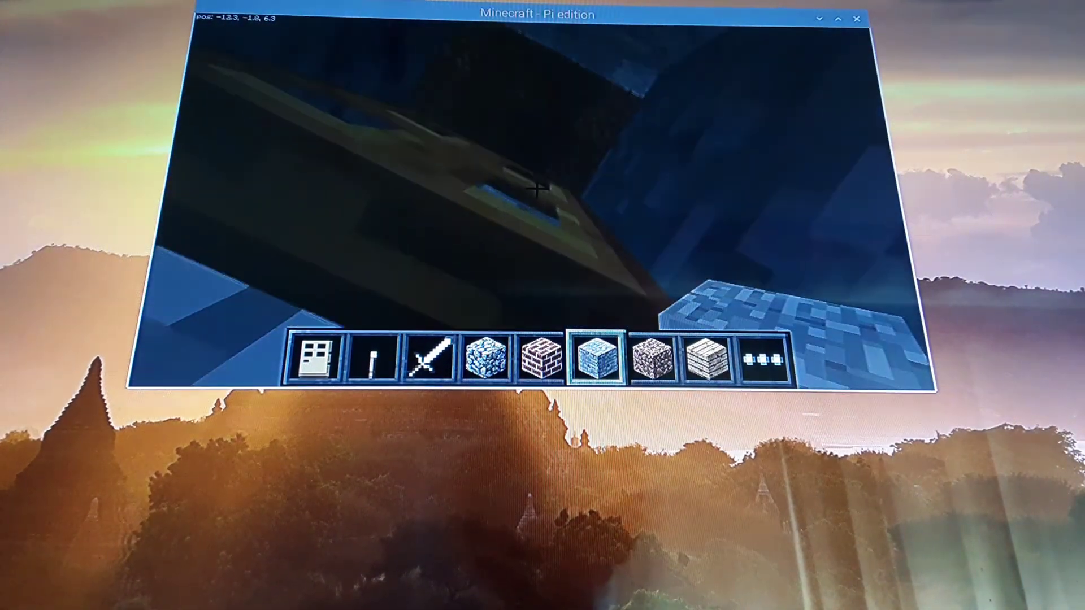
{"action": "key", "text": "space"}
Look at the bed, drop into the pit, and follow its corridor into the cave area
{"action": "left_click_drag", "start_coordinate": [542, 204], "coordinate": [536, 189]}
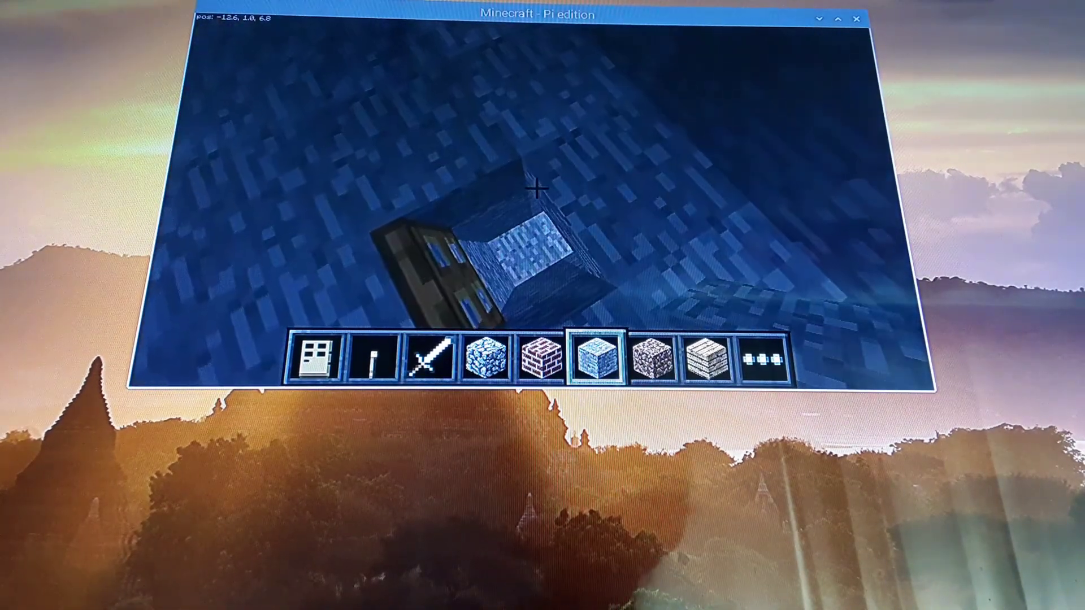
{"action": "left_click_drag", "start_coordinate": [536, 188], "coordinate": [536, 188]}
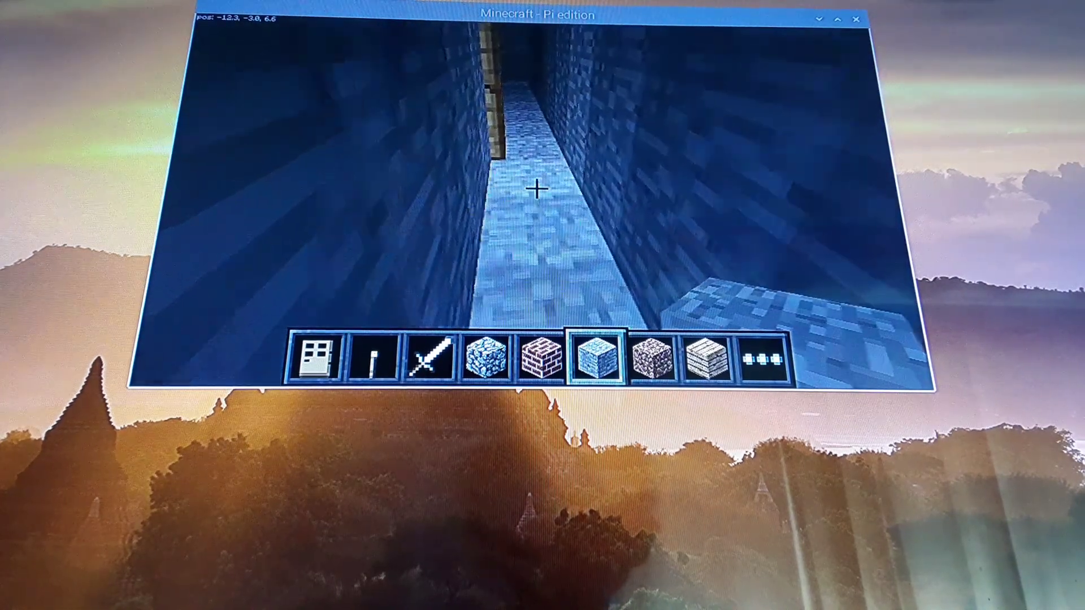
{"action": "key", "text": "w"}
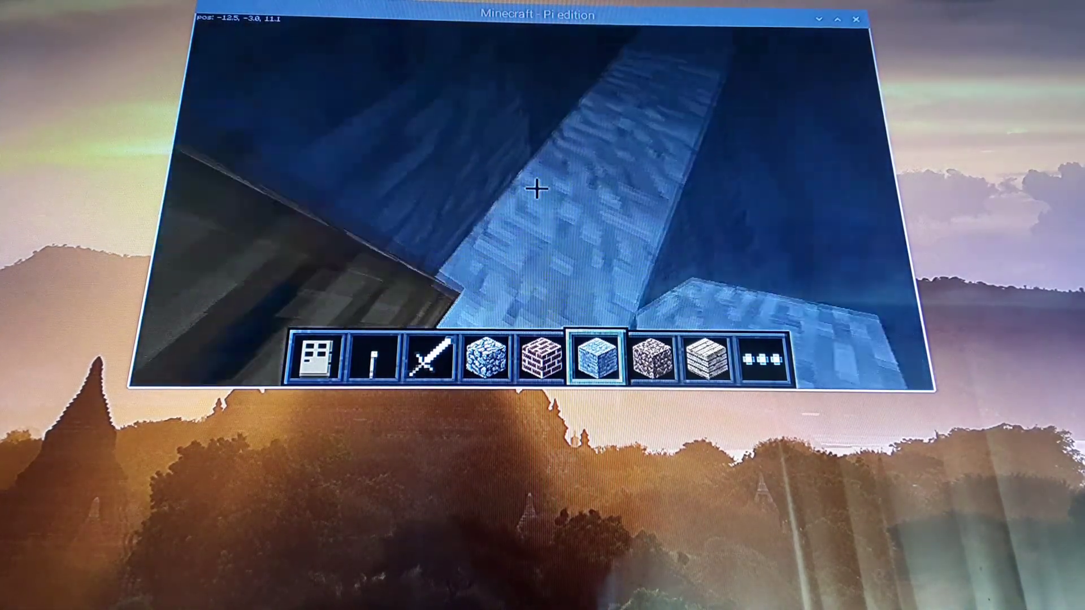
{"action": "key", "text": "w"}
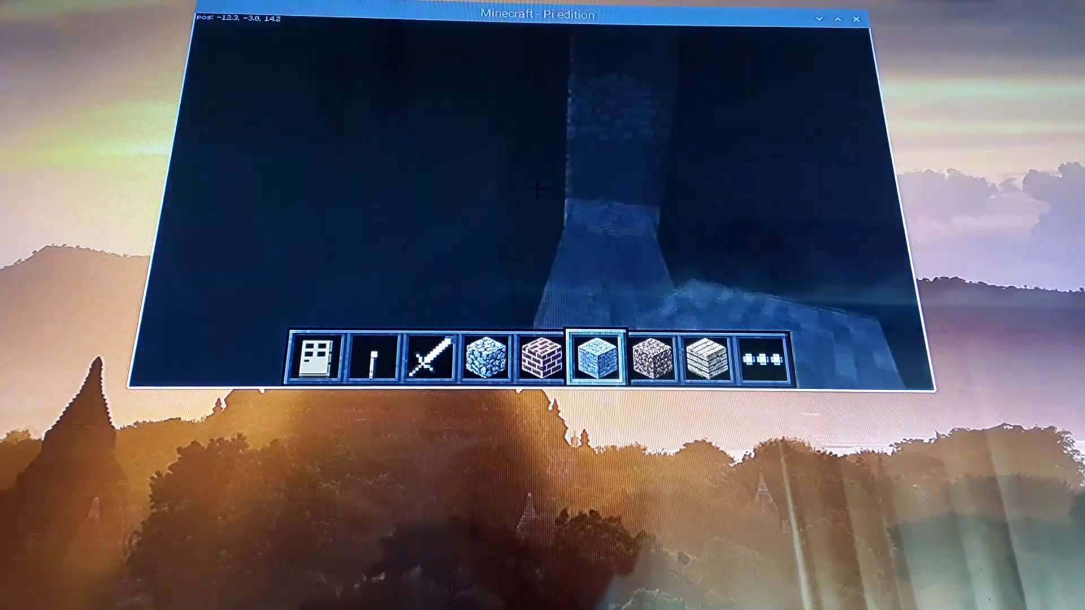
{"action": "key", "text": "w"}
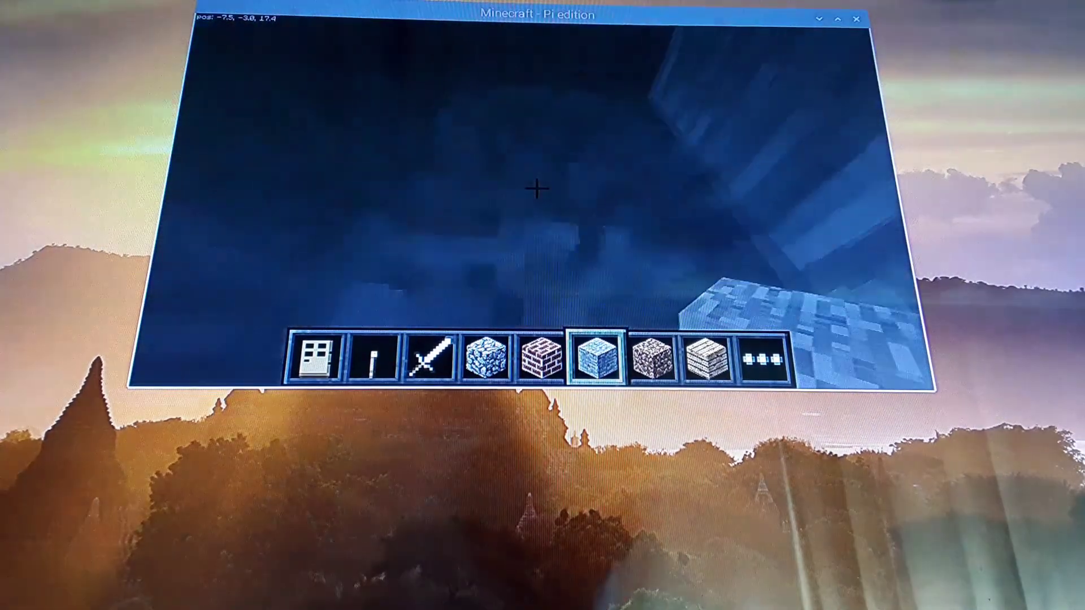
{"action": "key", "text": "w"}
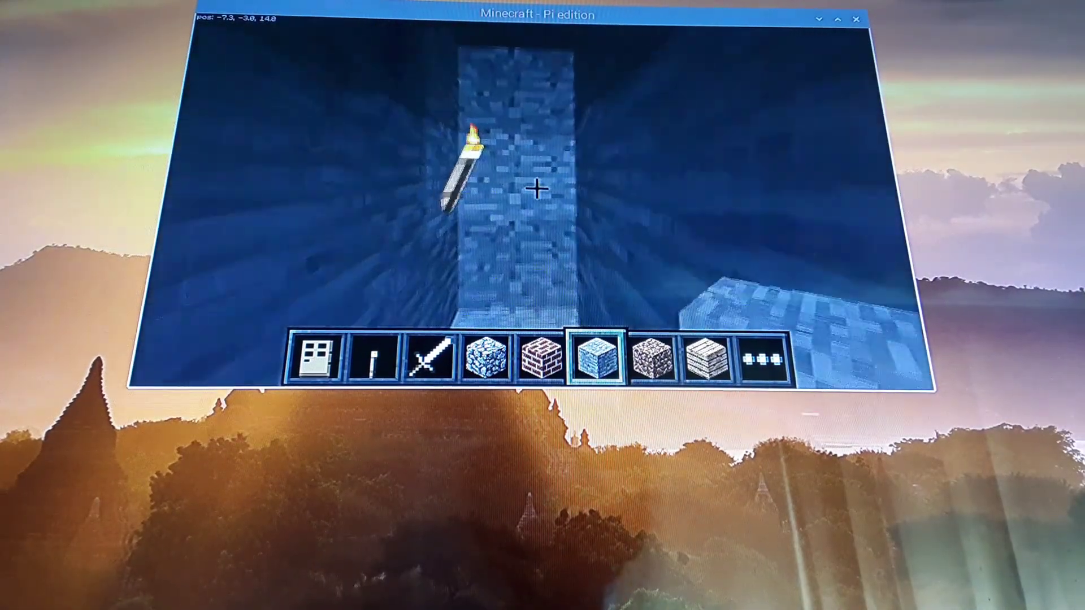
{"action": "key", "text": "w"}
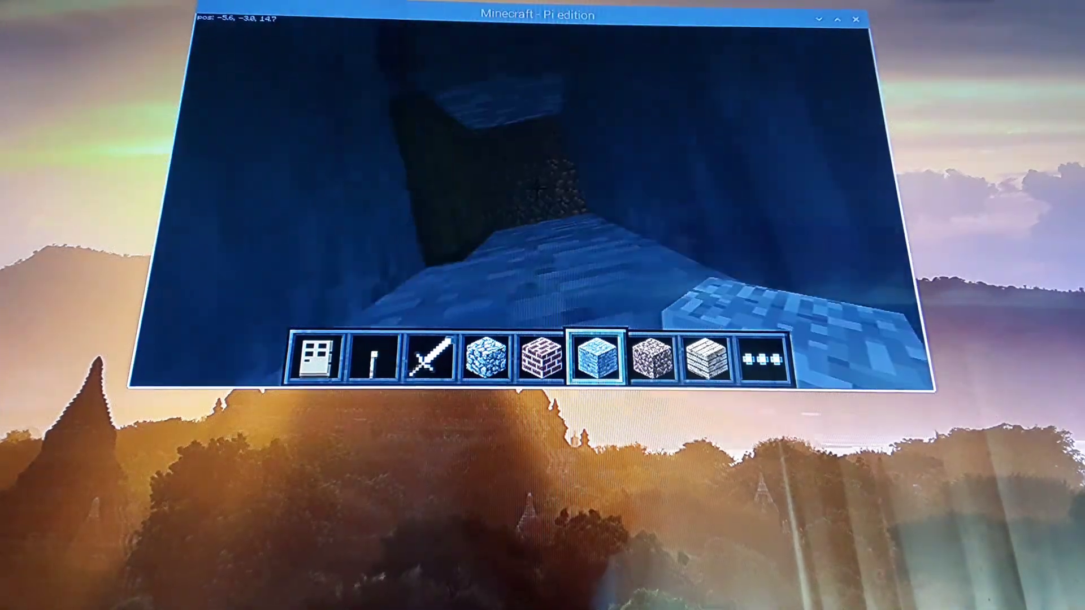
Fly up onto the upper floor and look down into the floor pit
{"action": "key", "text": "space"}
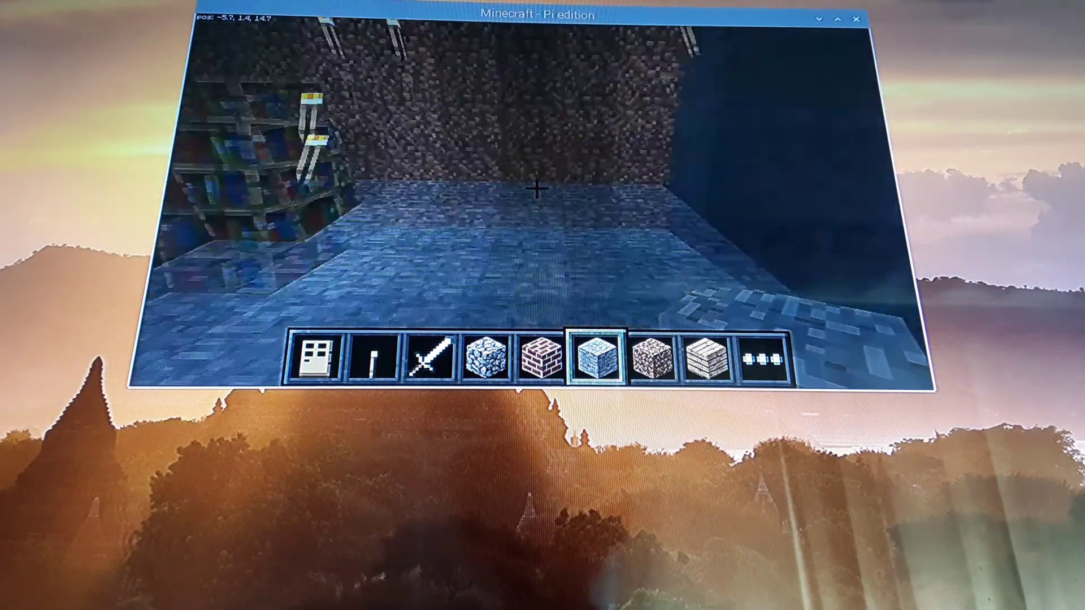
{"action": "key", "text": "w"}
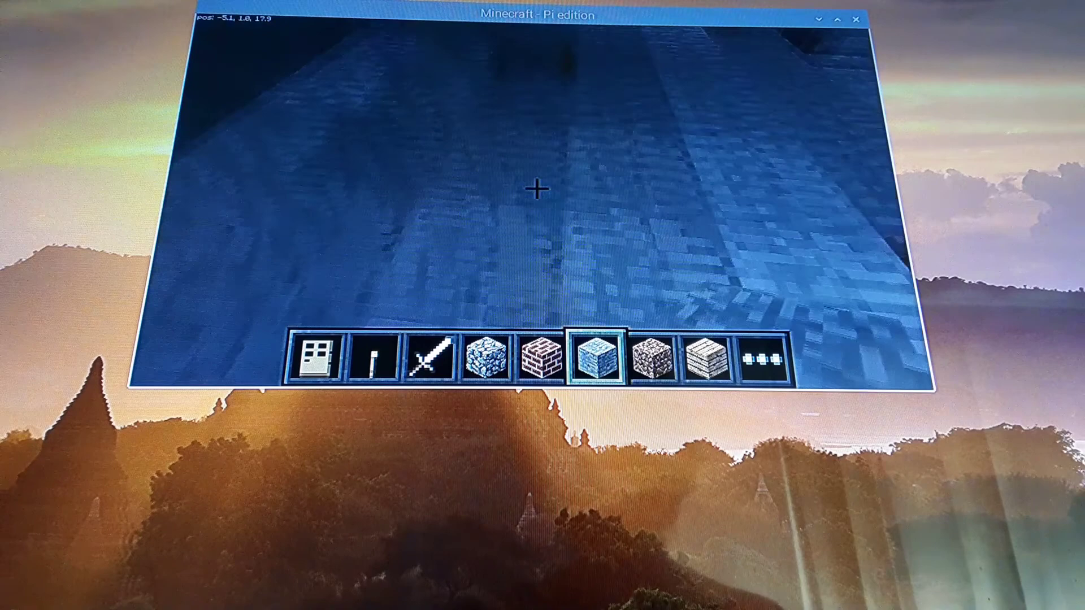
{"action": "key", "text": "w"}
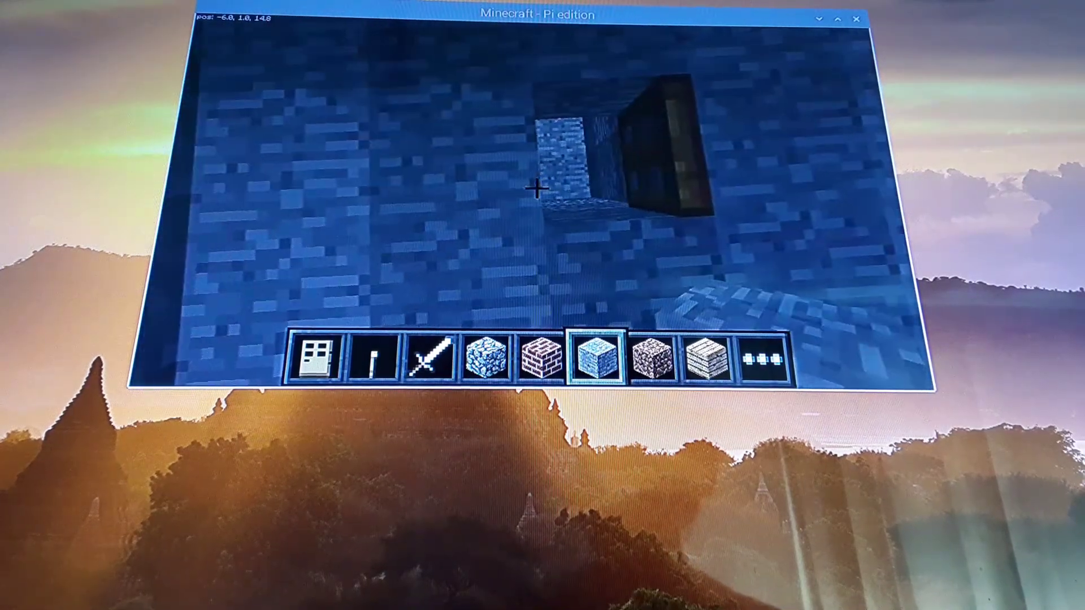
{"action": "key", "text": "w"}
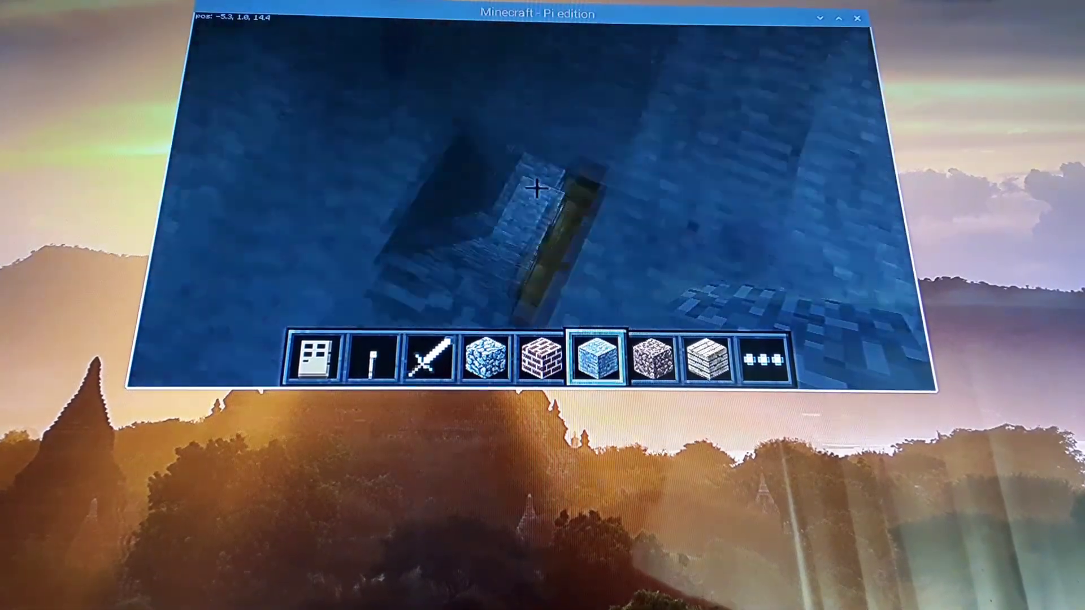
{"action": "left_click_drag", "start_coordinate": [535, 189], "coordinate": [535, 189]}
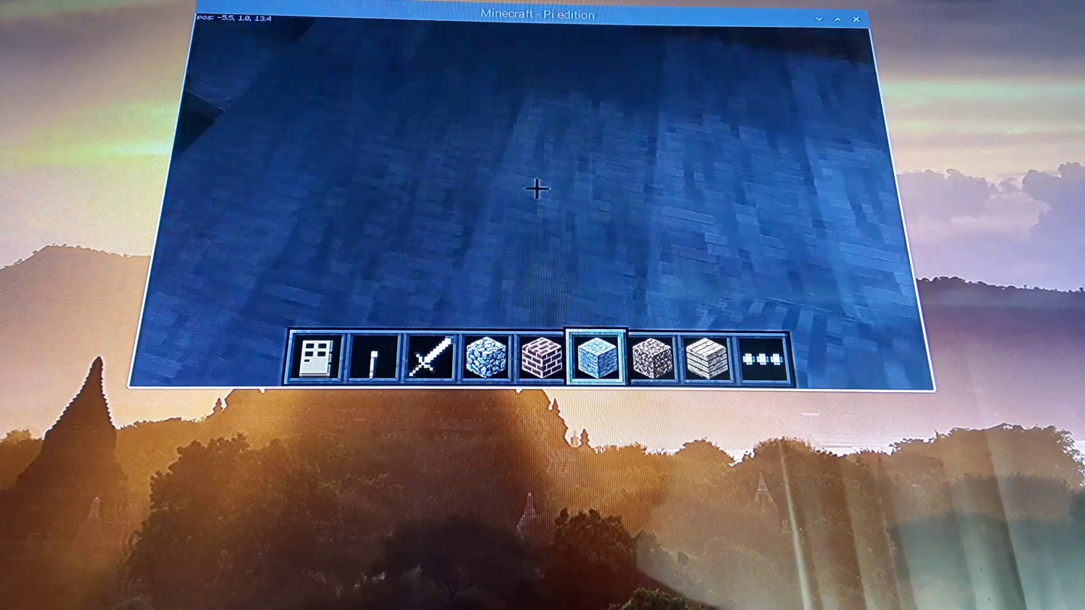
Pass the bookshelves and chests, then descend to the lower corridor facing the wooden door
{"action": "key", "text": "w"}
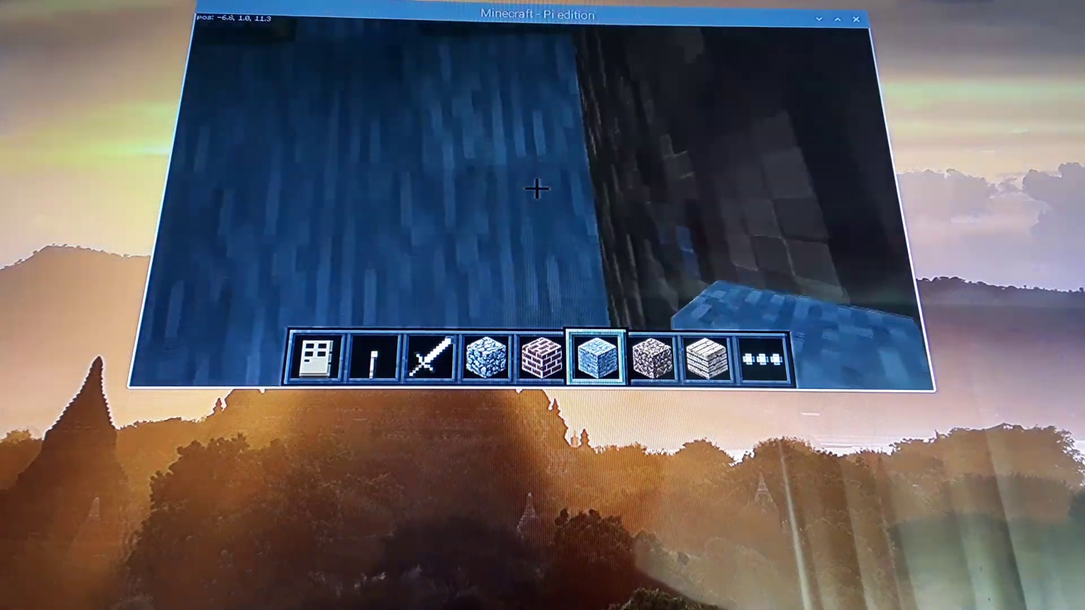
{"action": "key", "text": "w"}
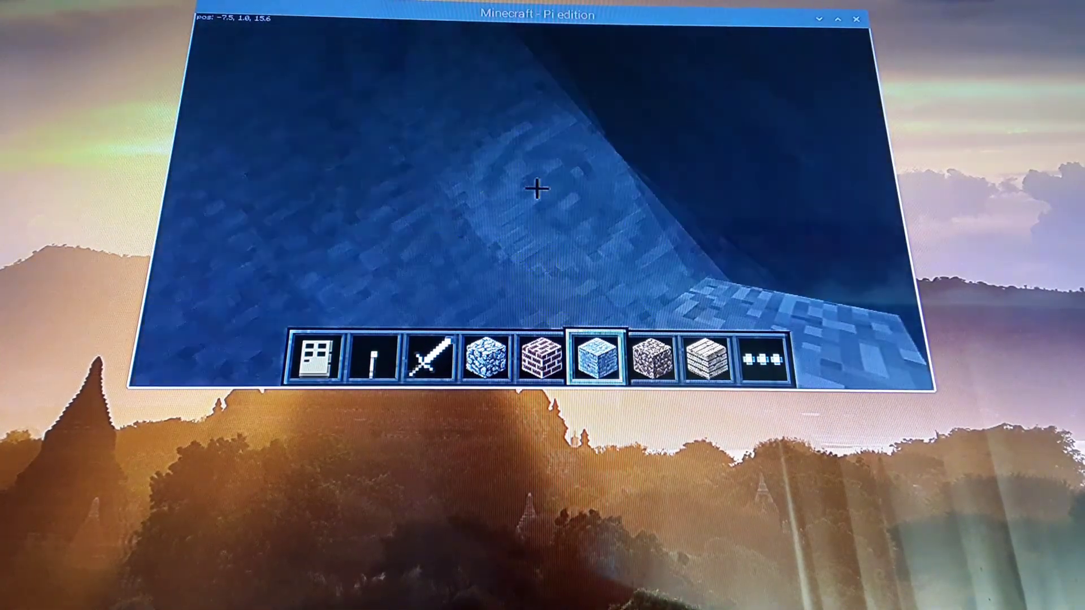
{"action": "key", "text": "w"}
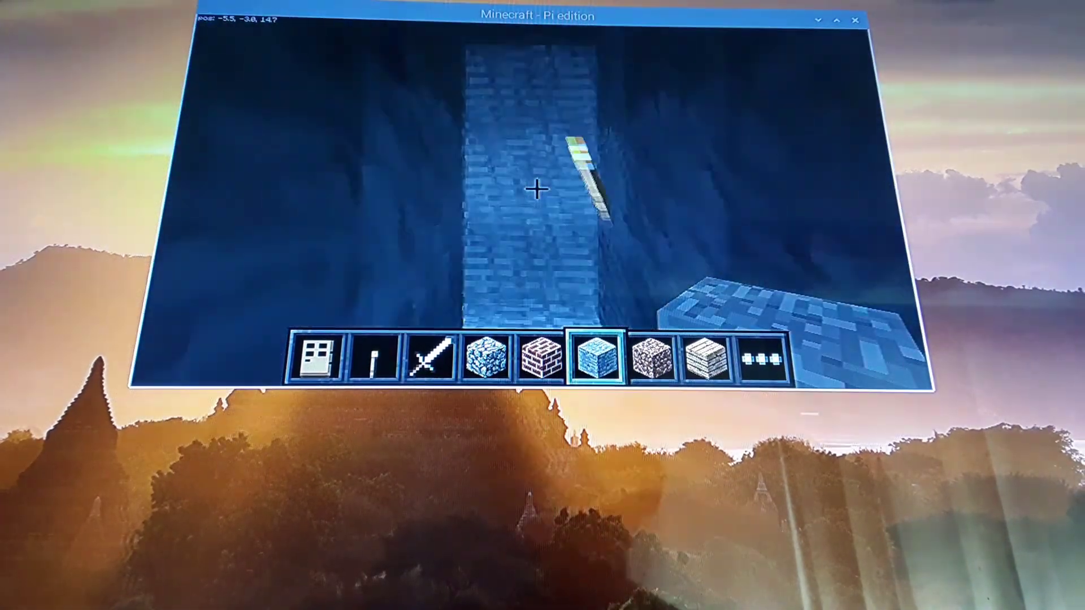
{"action": "key", "text": "w"}
{"action": "key", "text": "w"}
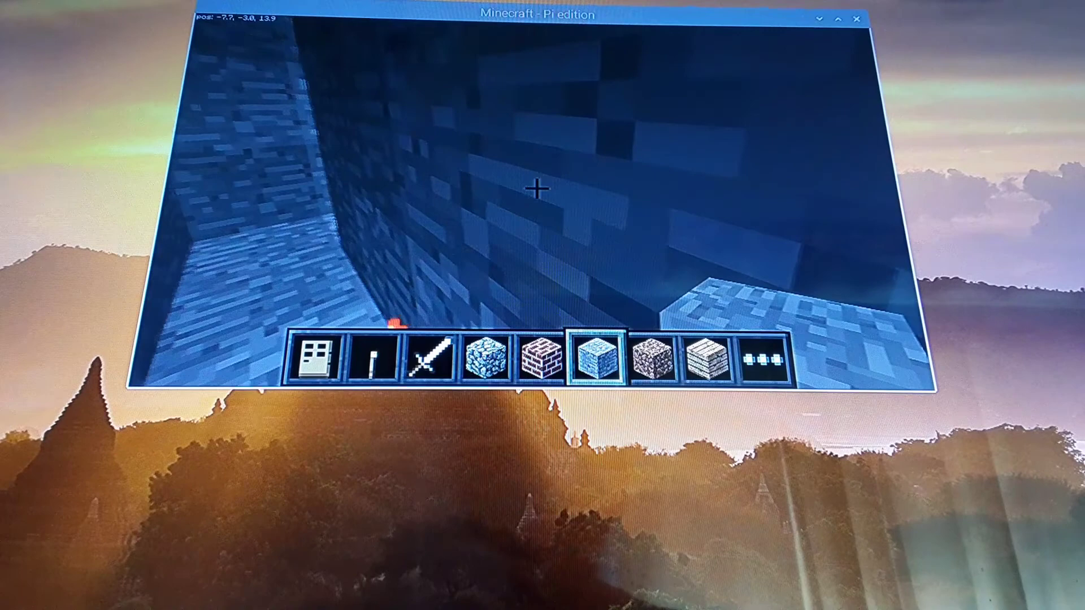
{"action": "key", "text": "w"}
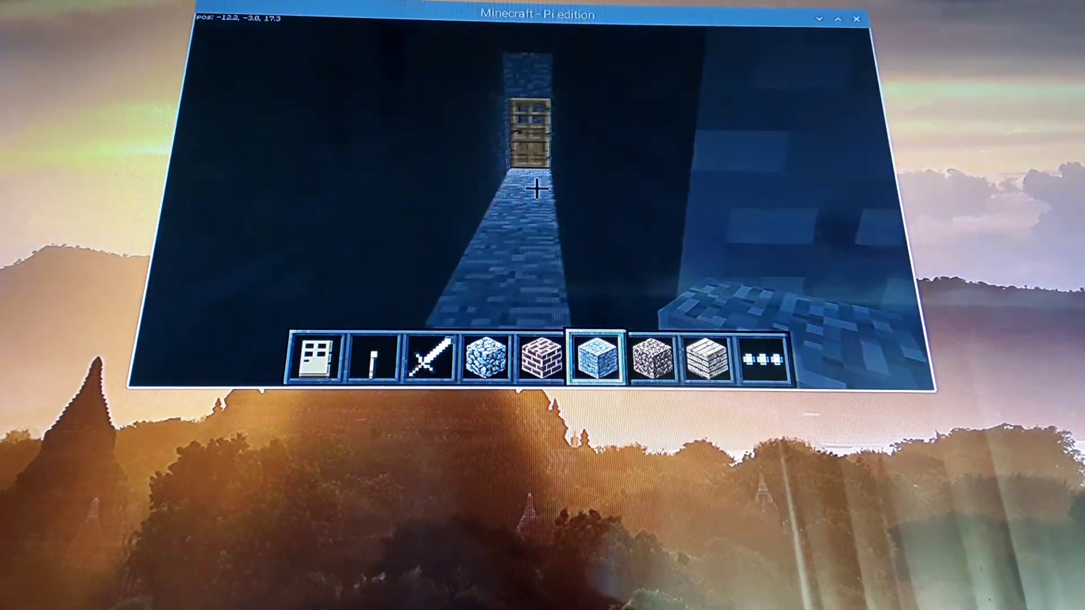
Walk the dark corridor past the pillar and torch-lit wall to the red bed pit
{"action": "key", "text": "w"}
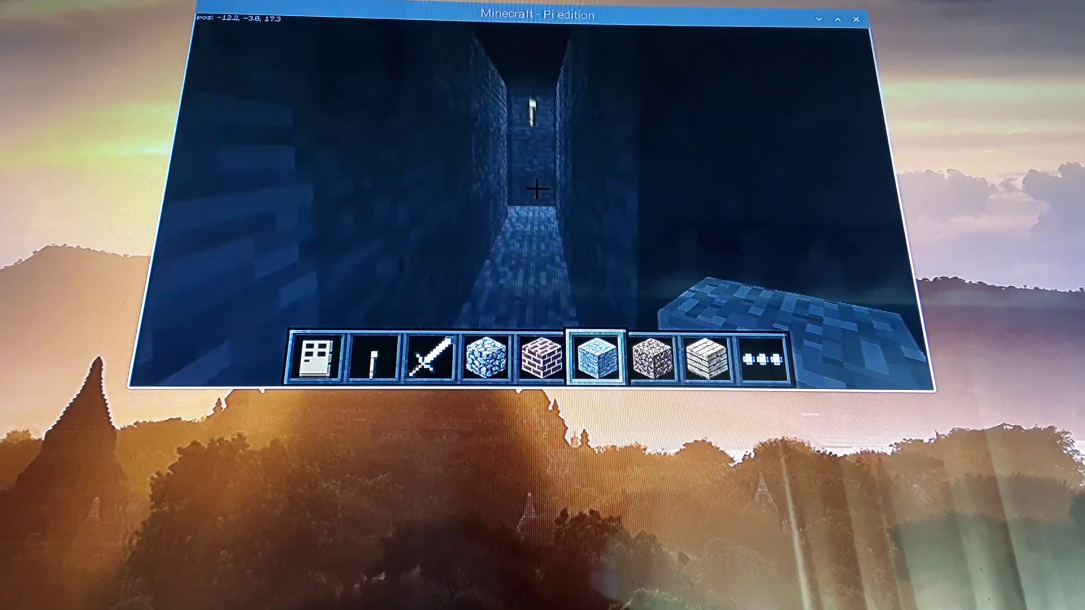
{"action": "key", "text": "w"}
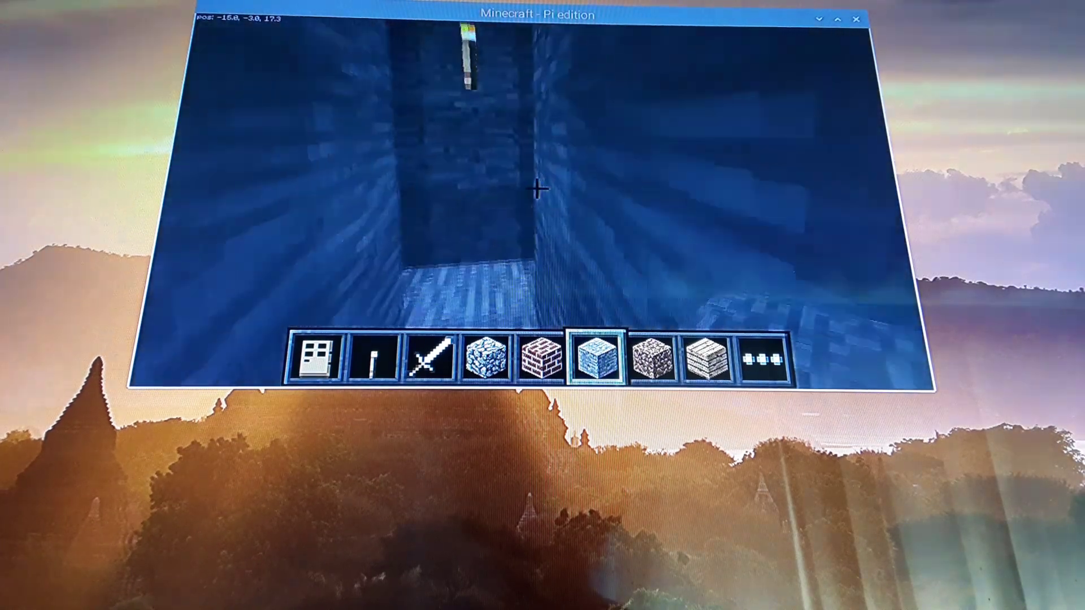
{"action": "left_click_drag", "start_coordinate": [536, 189], "coordinate": [536, 190]}
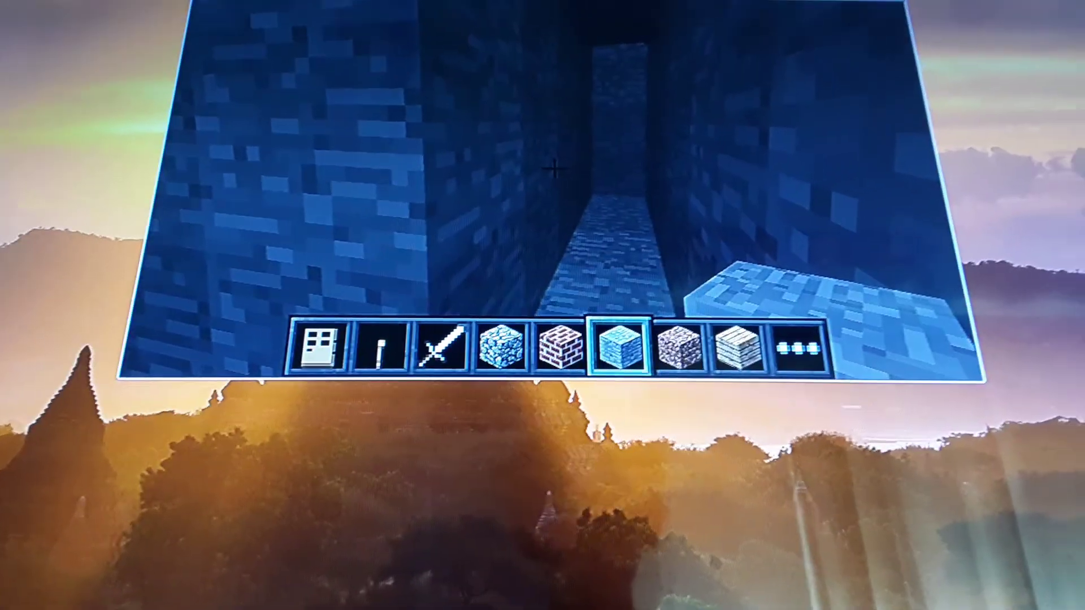
{"action": "key", "text": "w"}
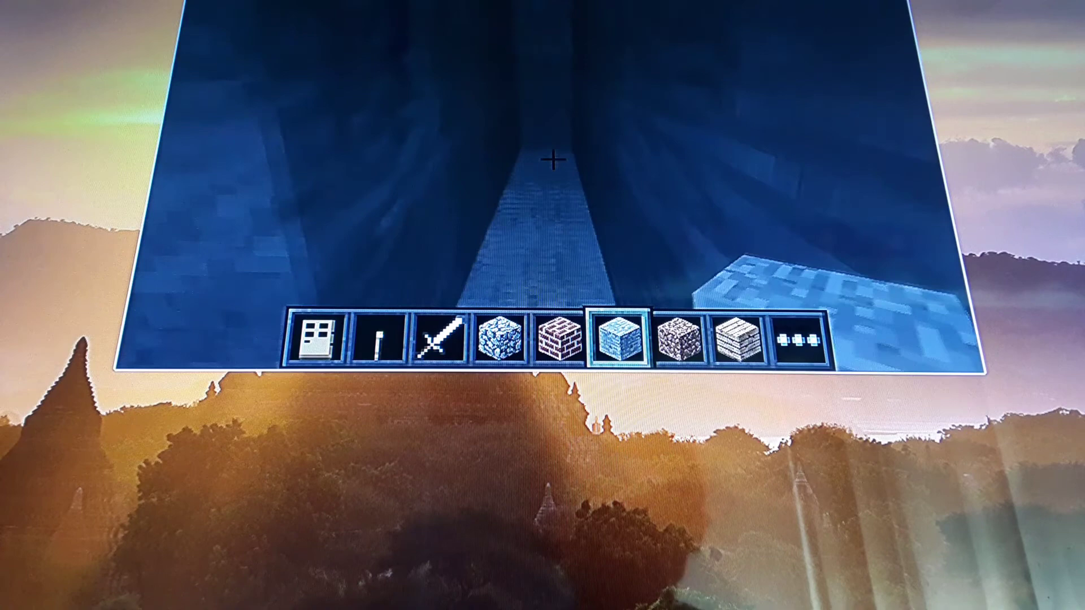
{"action": "key", "text": "w"}
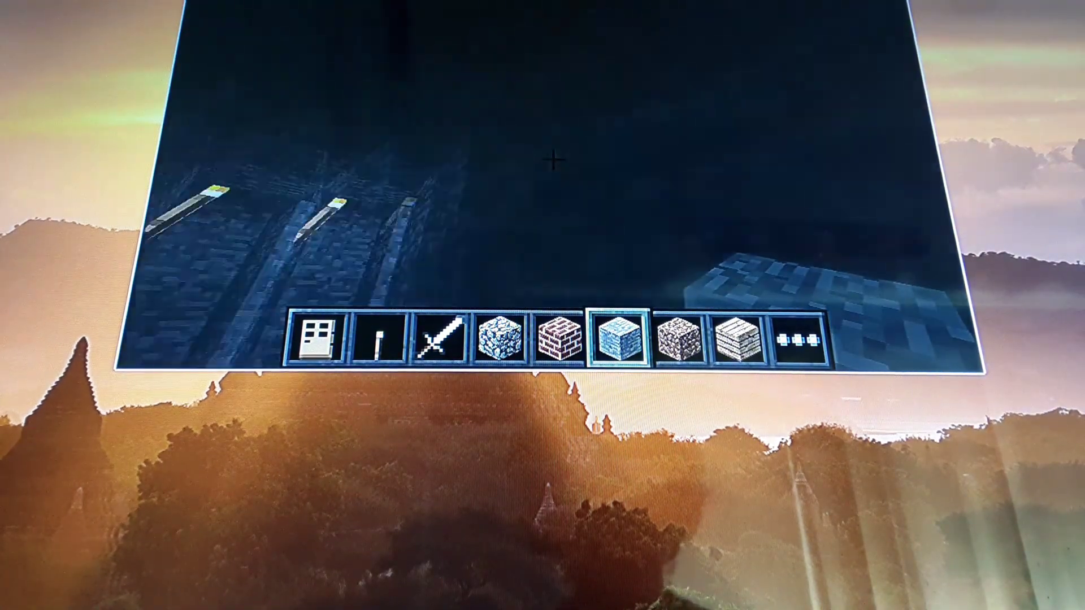
{"action": "left_click_drag", "start_coordinate": [553, 159], "coordinate": [552, 160]}
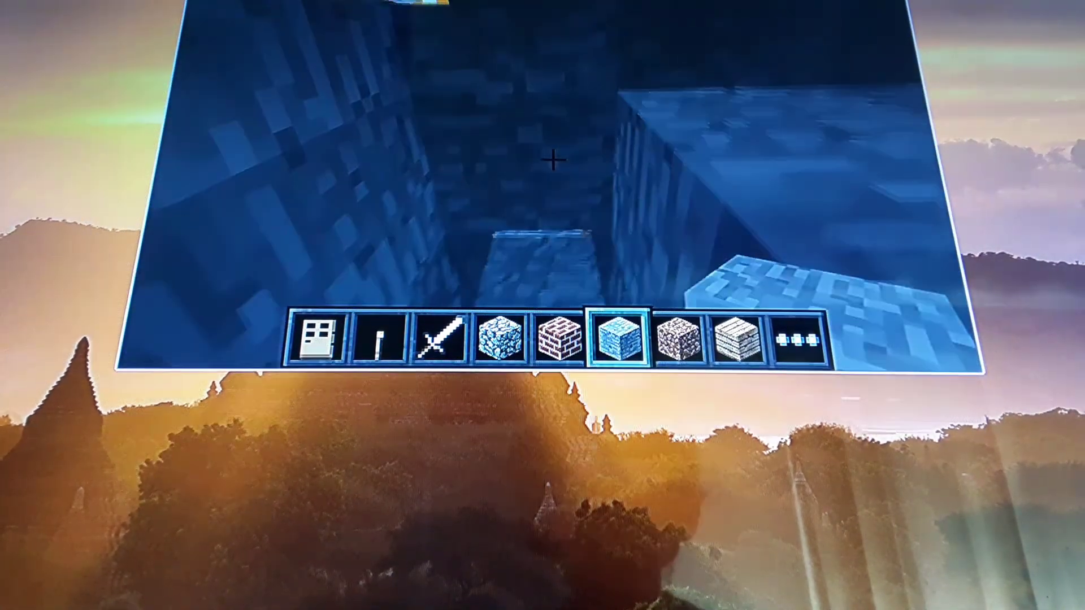
{"action": "key", "text": "w"}
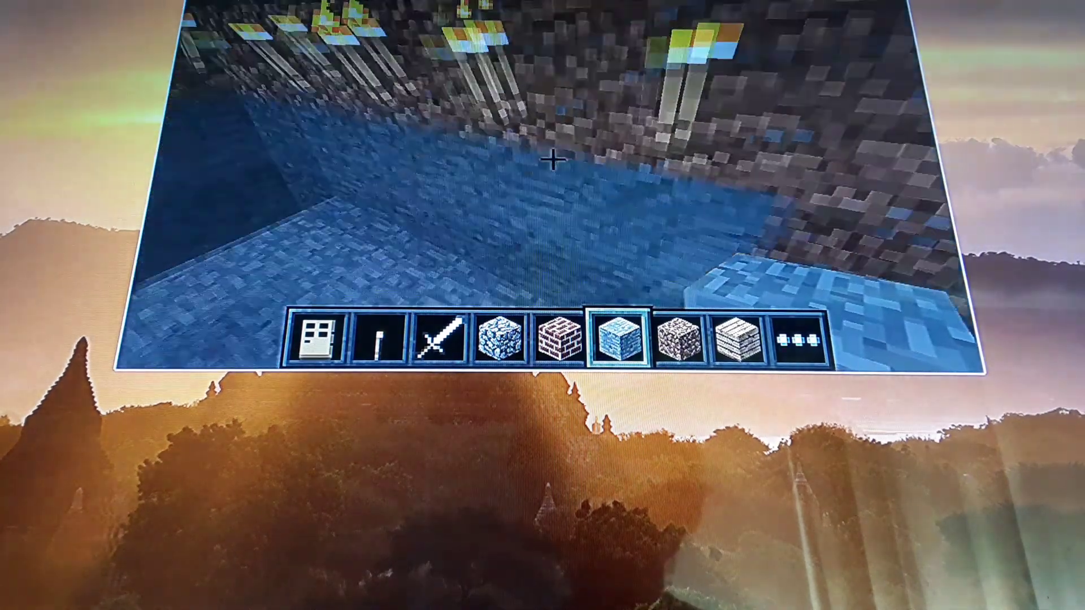
{"action": "left_click_drag", "start_coordinate": [552, 159], "coordinate": [553, 160]}
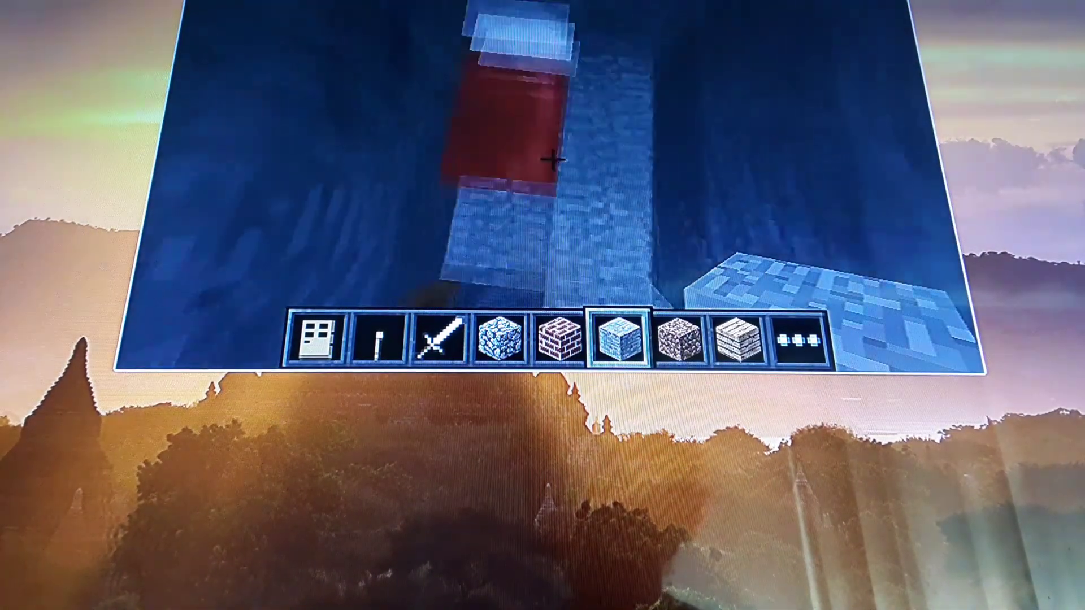
Try sleeping in the red bed and get the 'You can only sleep at night' refusal
{"action": "right_click", "coordinate": [553, 159]}
{"action": "left_click_drag", "start_coordinate": [553, 160], "coordinate": [552, 160]}
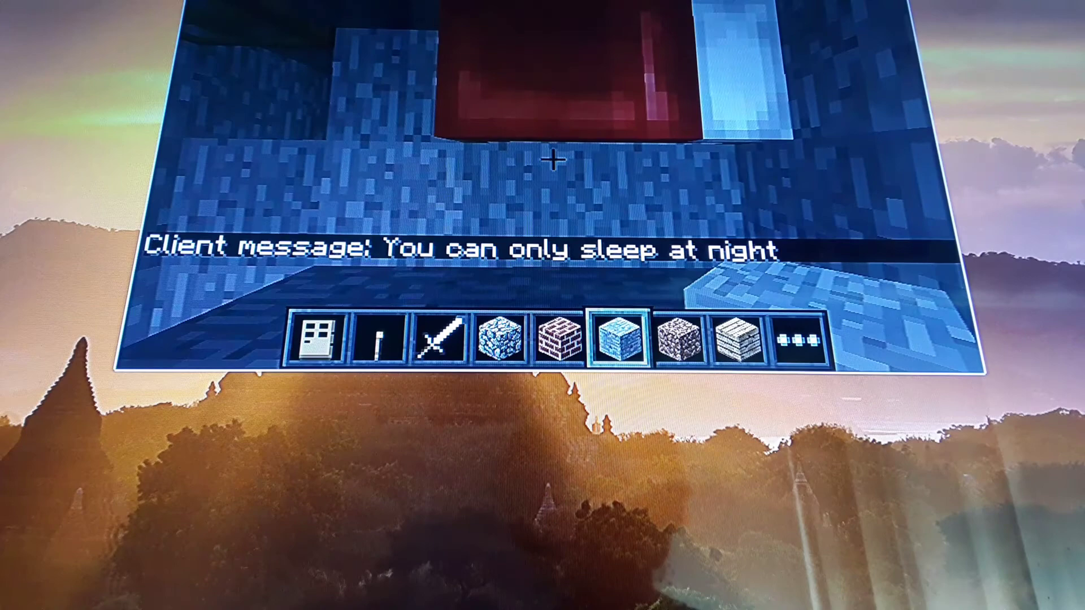